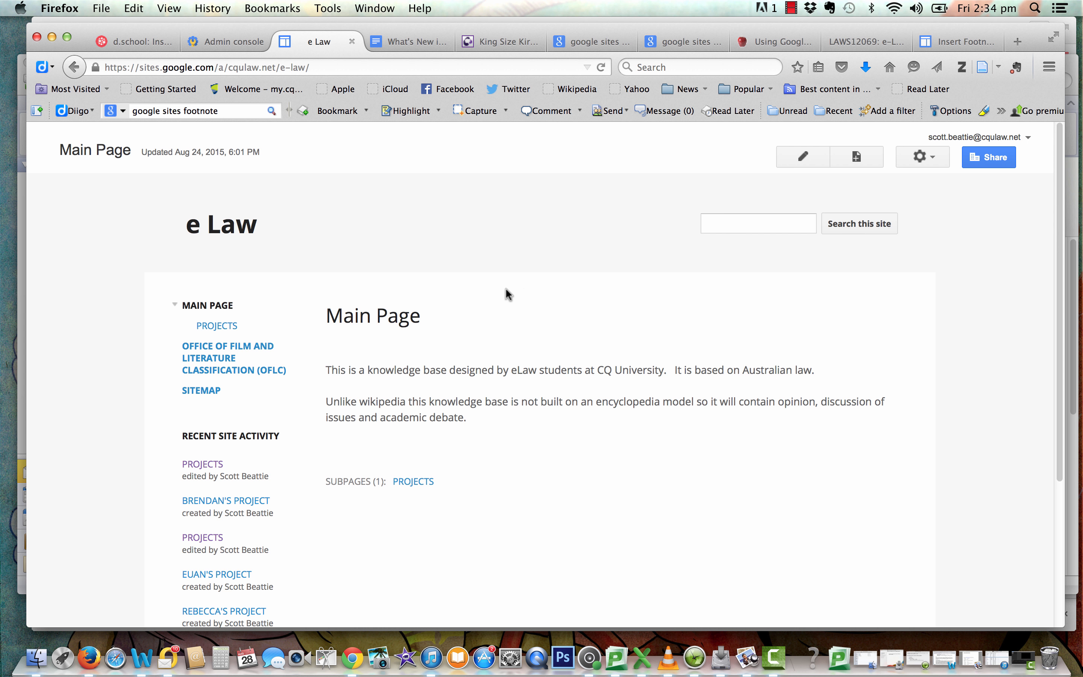
Step: Open the Projects page of the e Law site and review the list of individual projects
{"action": "left_click", "coordinate": [224, 331]}
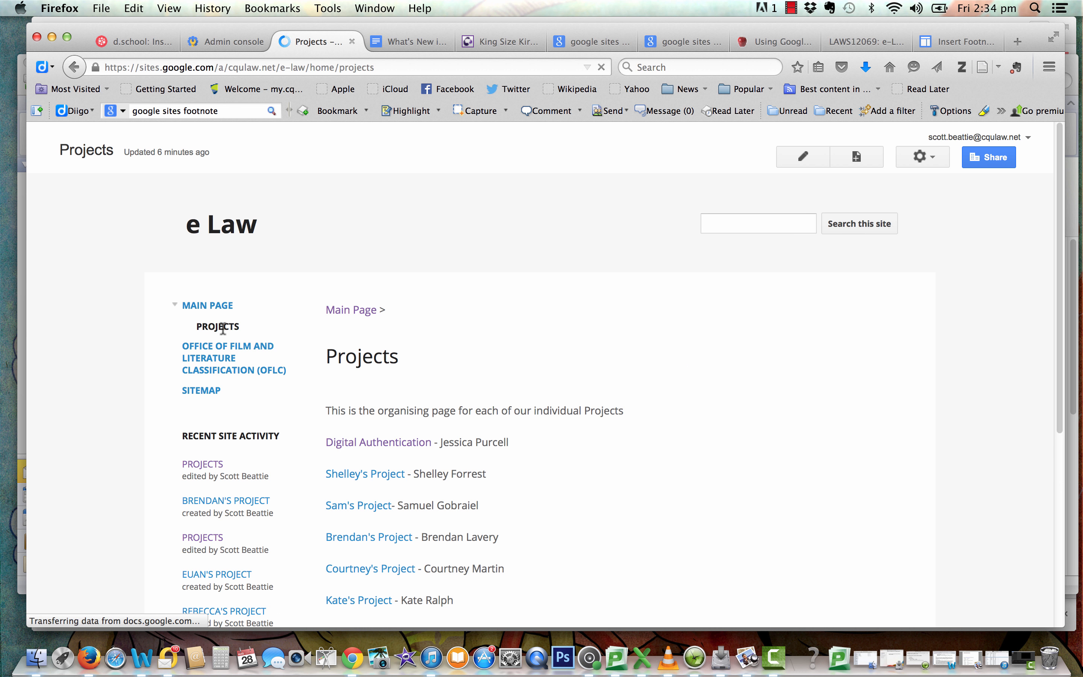
{"action": "scroll", "coordinate": [1055, 202], "scroll_direction": "down", "scroll_amount": 5}
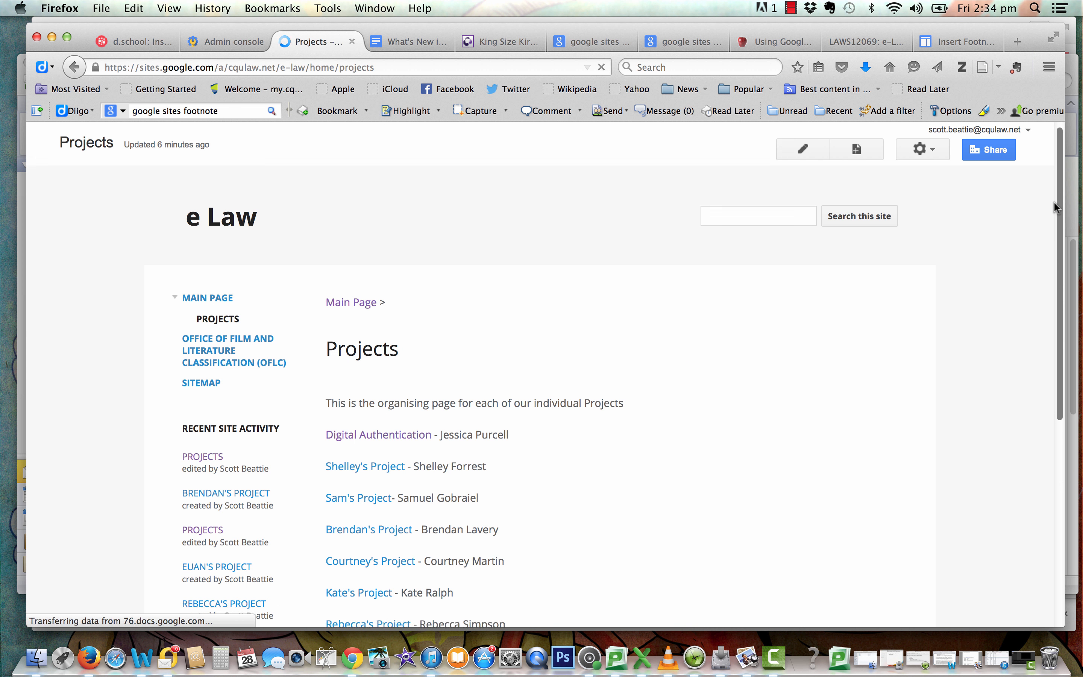
{"action": "scroll", "coordinate": [1045, 290], "scroll_direction": "down", "scroll_amount": 4}
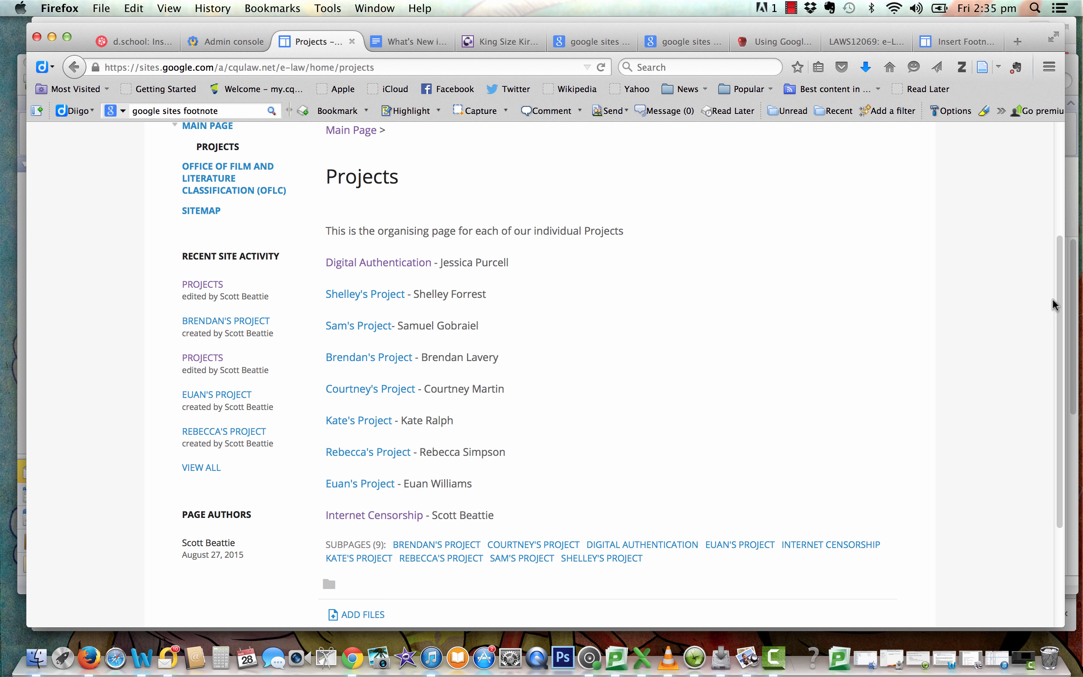
{"action": "scroll", "coordinate": [1059, 306], "scroll_direction": "down", "scroll_amount": 1}
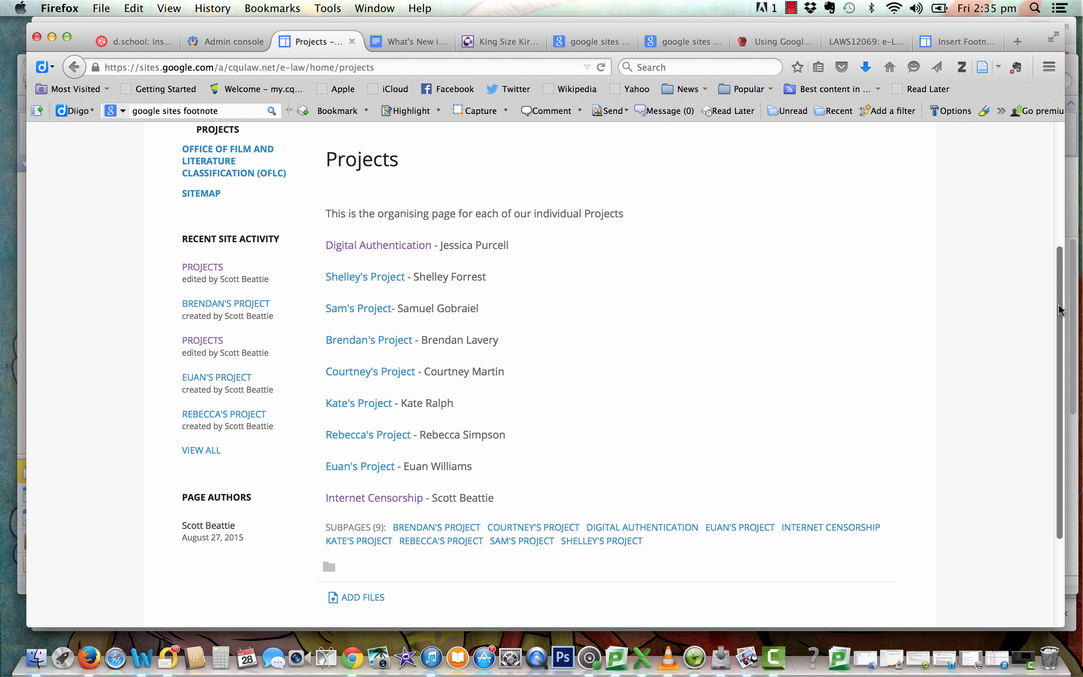
{"action": "left_click_drag", "start_coordinate": [1059, 309], "coordinate": [1057, 314]}
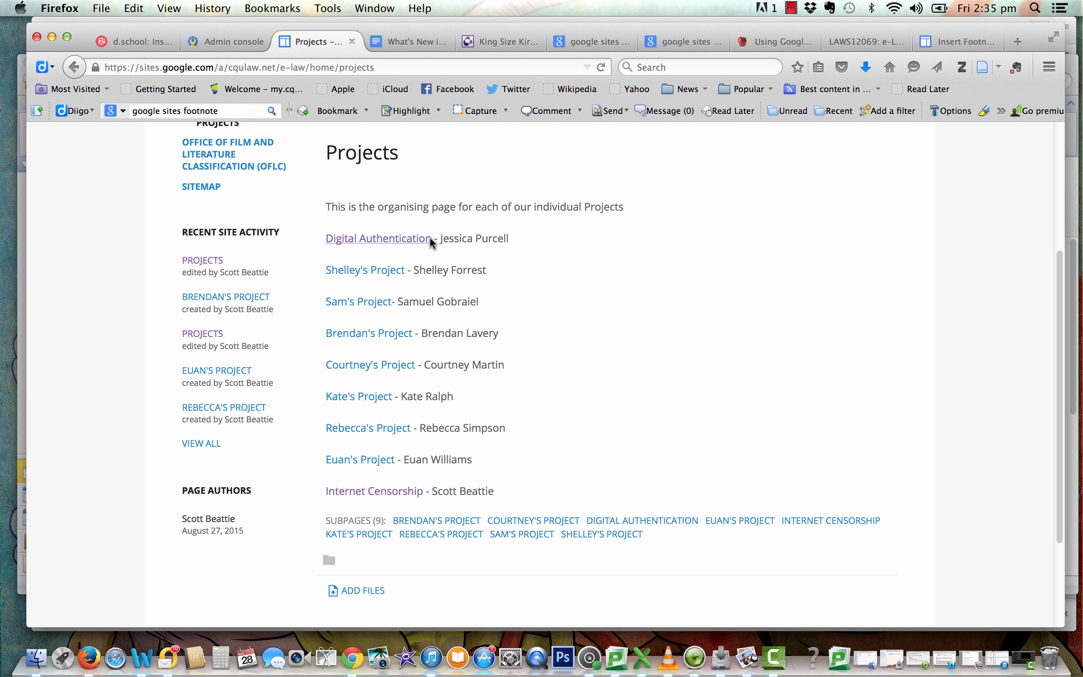
Step: Open the Internet Censorship project and examine its proposed pages, the existing comment and that comment's options
{"action": "left_click", "coordinate": [382, 493]}
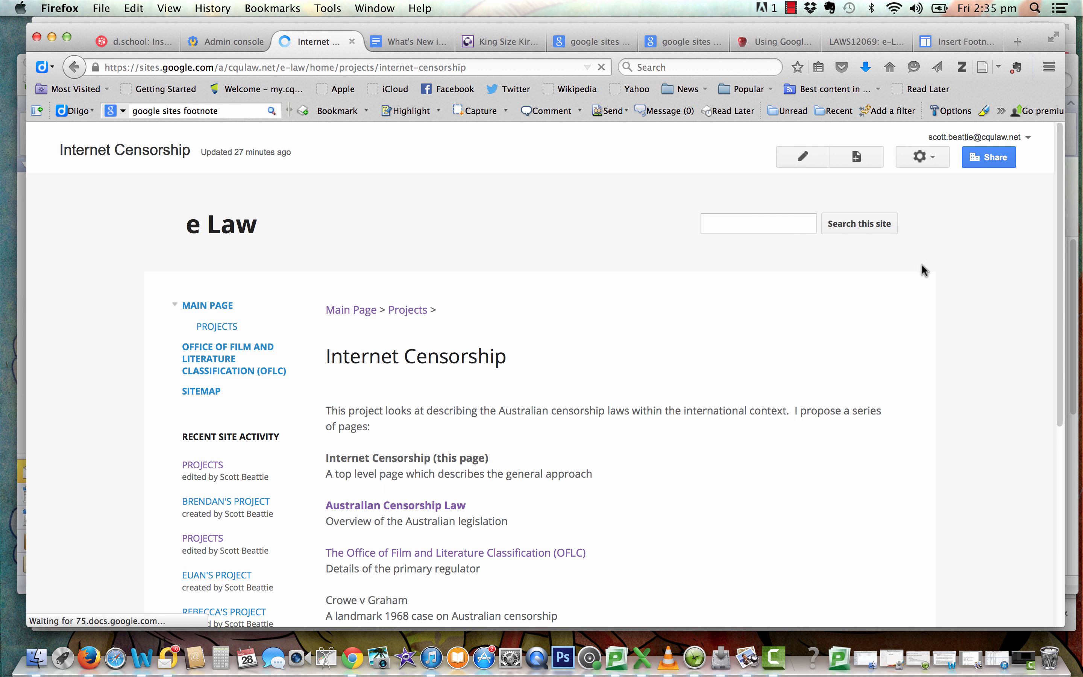
{"action": "left_click_drag", "start_coordinate": [1063, 221], "coordinate": [1053, 299]}
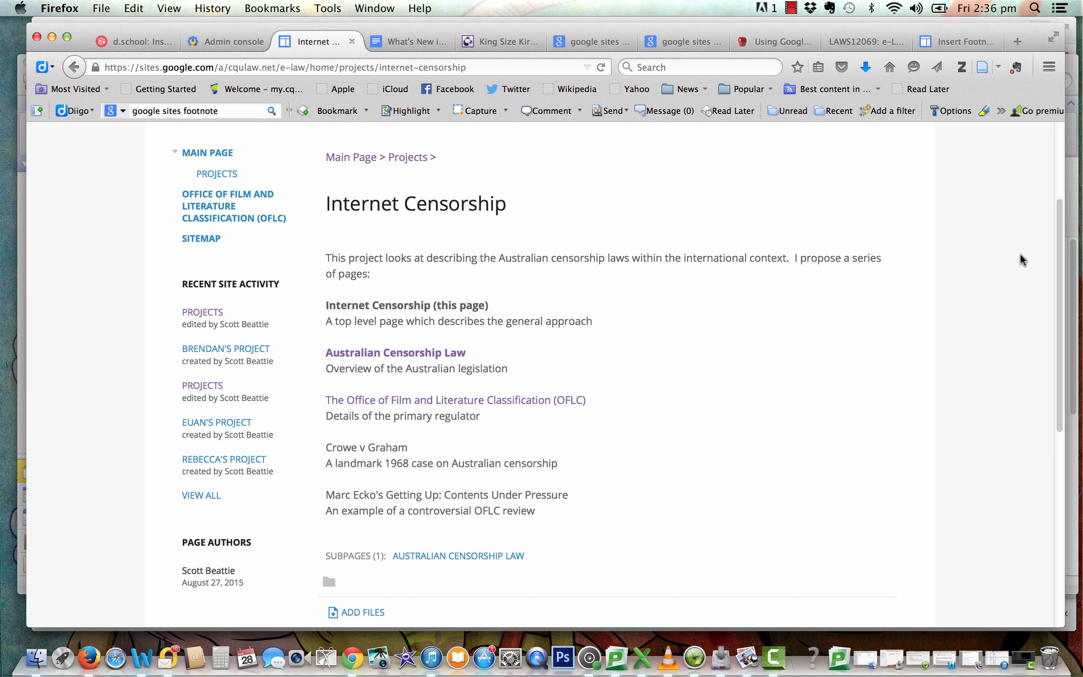
{"action": "left_click_drag", "start_coordinate": [1057, 233], "coordinate": [1033, 446]}
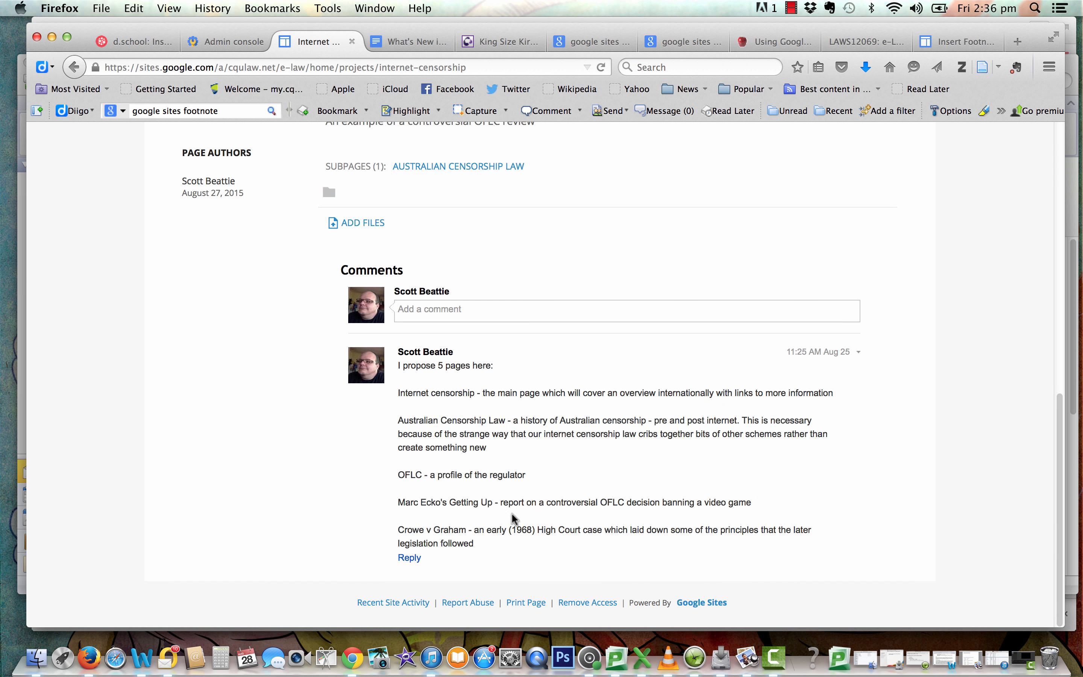
{"action": "left_click", "coordinate": [857, 352]}
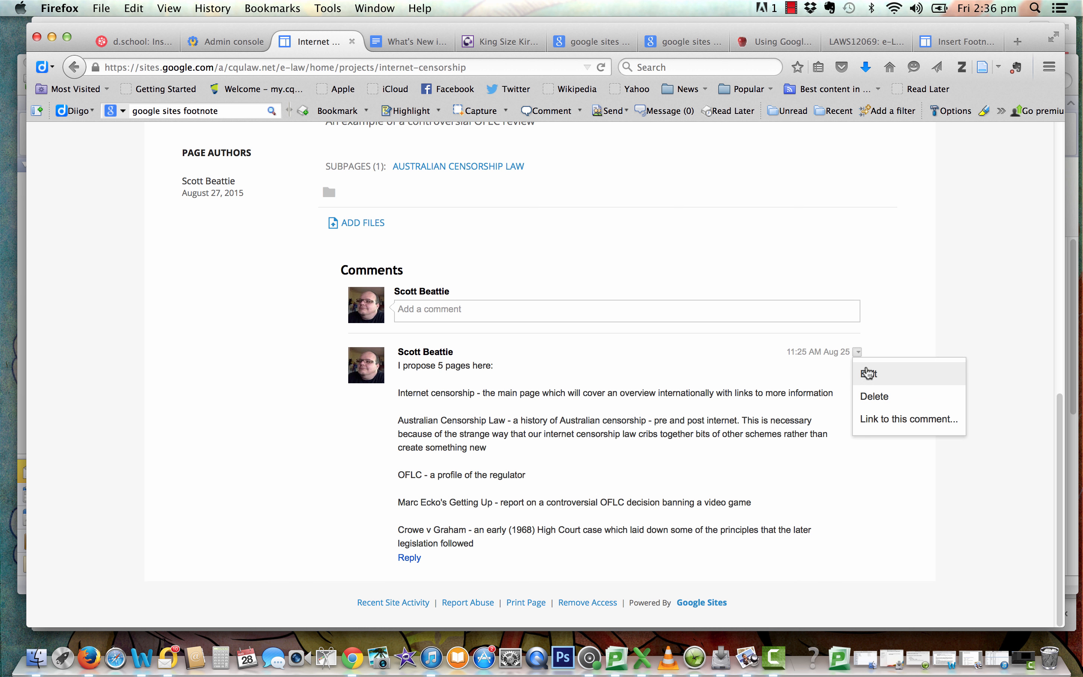
{"action": "left_click", "coordinate": [858, 354]}
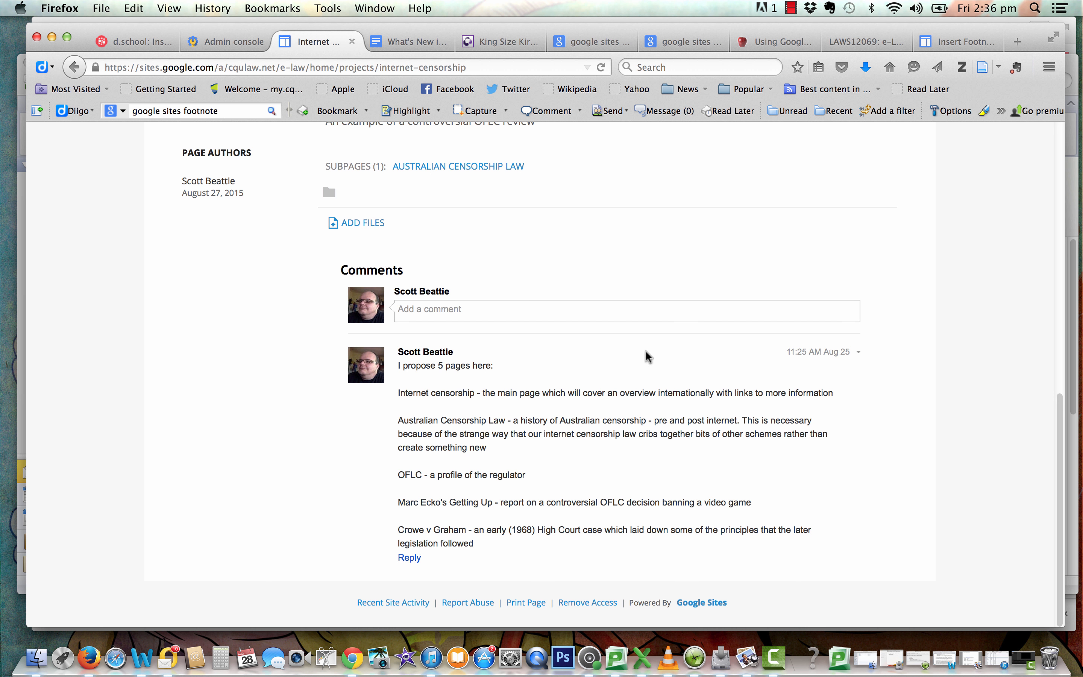
{"action": "left_click_drag", "start_coordinate": [1060, 405], "coordinate": [1060, 282]}
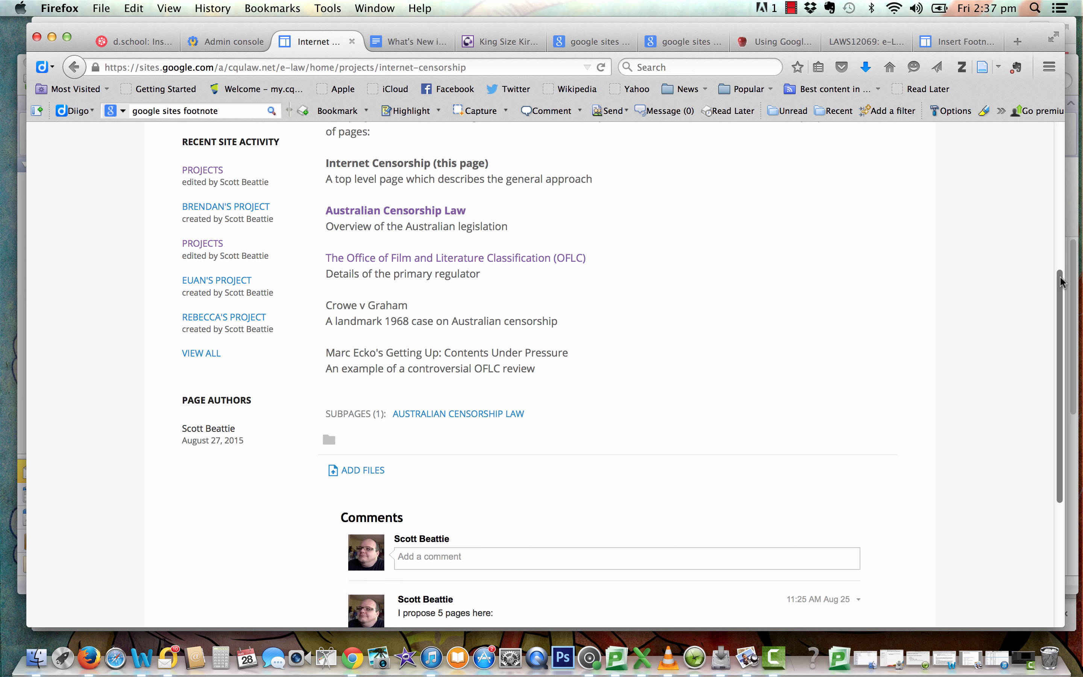
{"action": "scroll", "coordinate": [1060, 286], "scroll_direction": "up", "scroll_amount": 3}
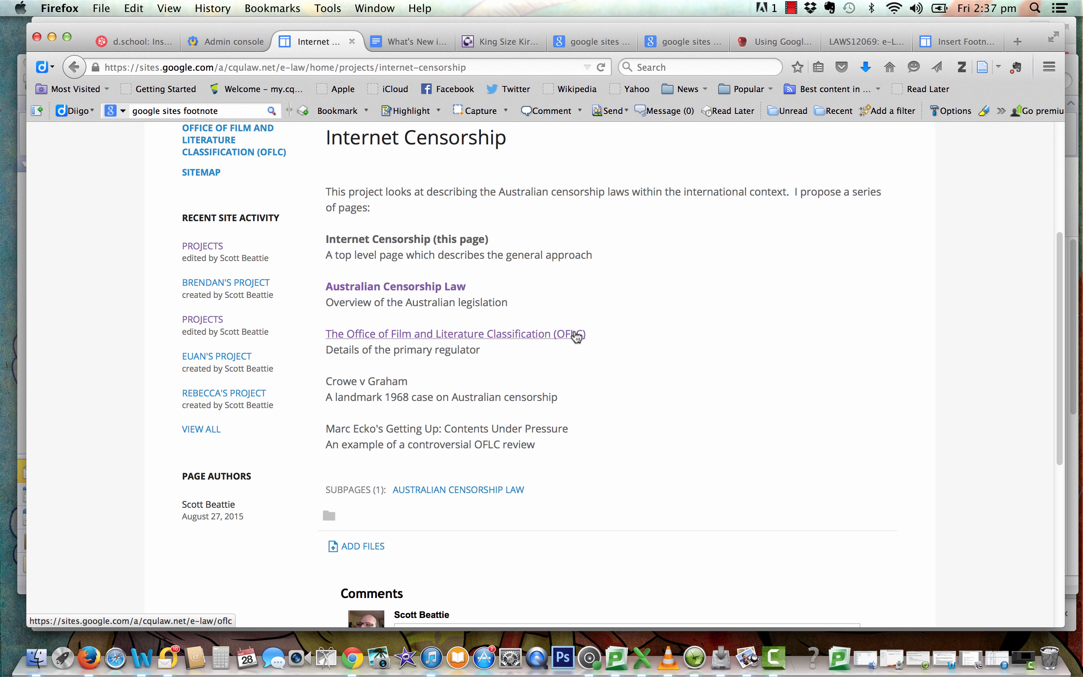
Step: Open the Office of Film and Literature Classification (OFLC) page and save its recovered draft
{"action": "left_click", "coordinate": [576, 334]}
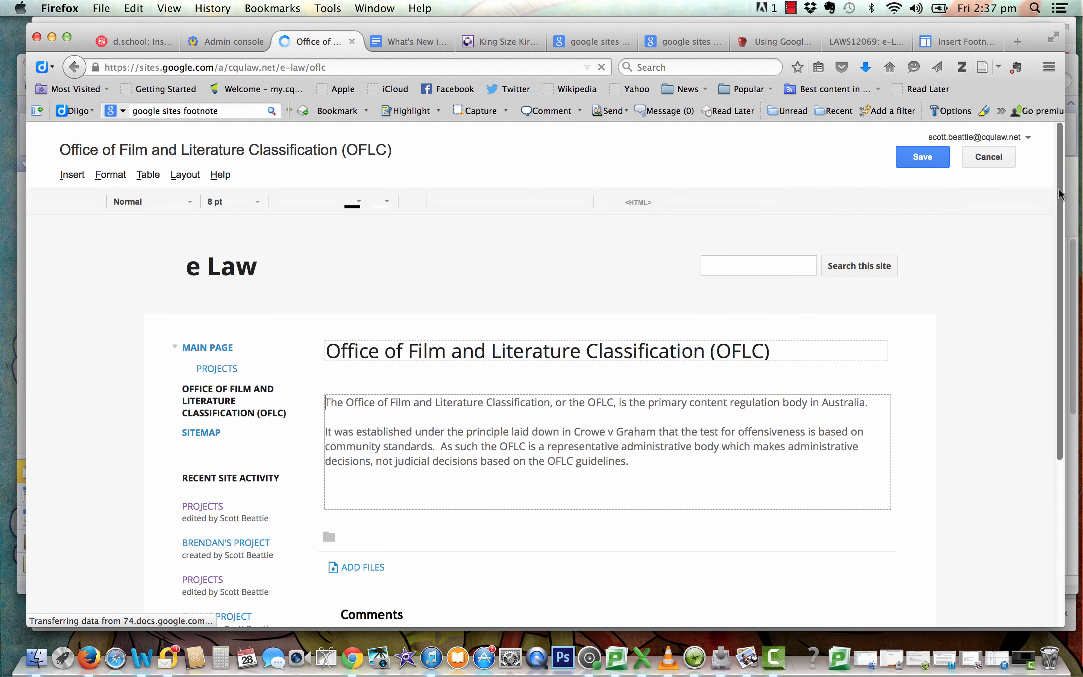
{"action": "left_click_drag", "start_coordinate": [1060, 183], "coordinate": [1055, 261]}
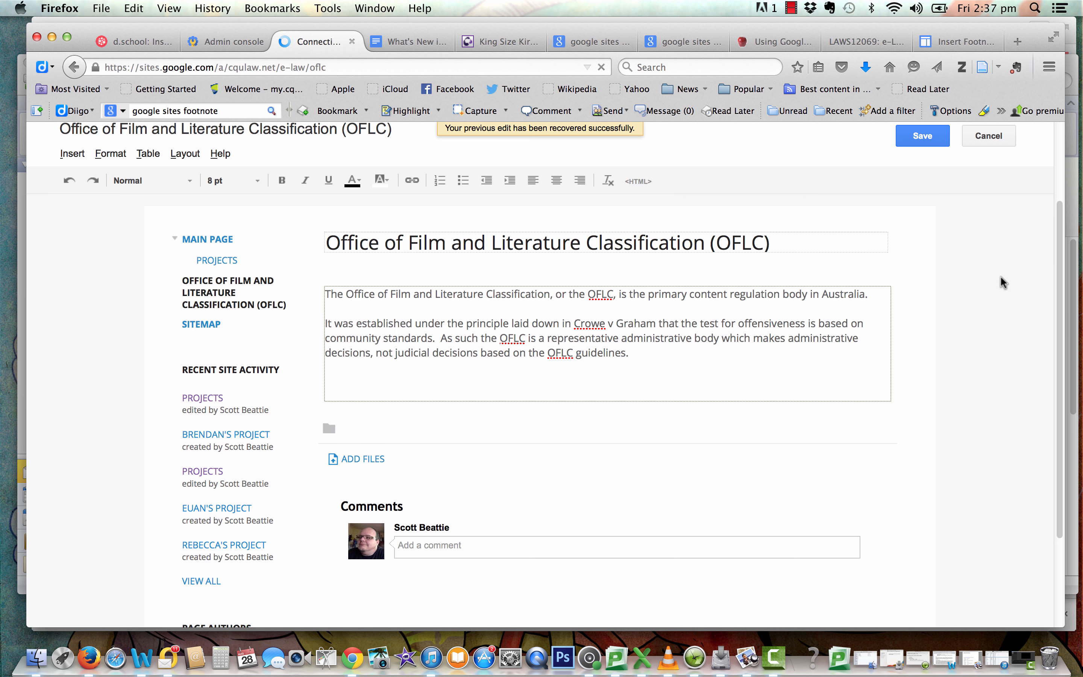
{"action": "left_click_drag", "start_coordinate": [1059, 256], "coordinate": [1059, 207]}
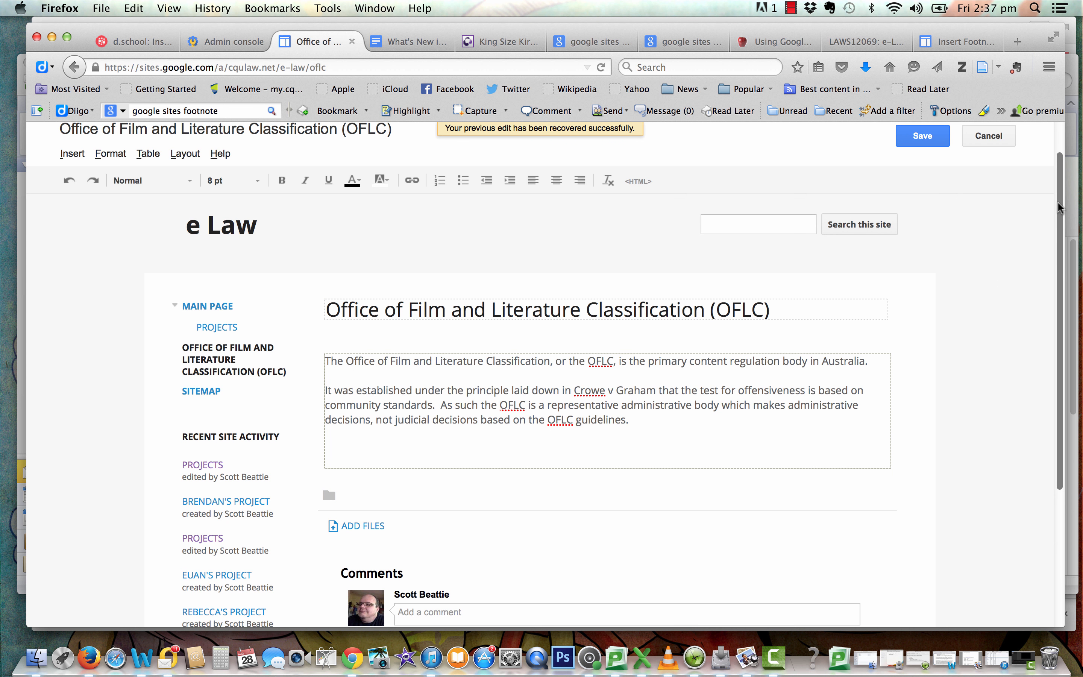
{"action": "left_click", "coordinate": [928, 146]}
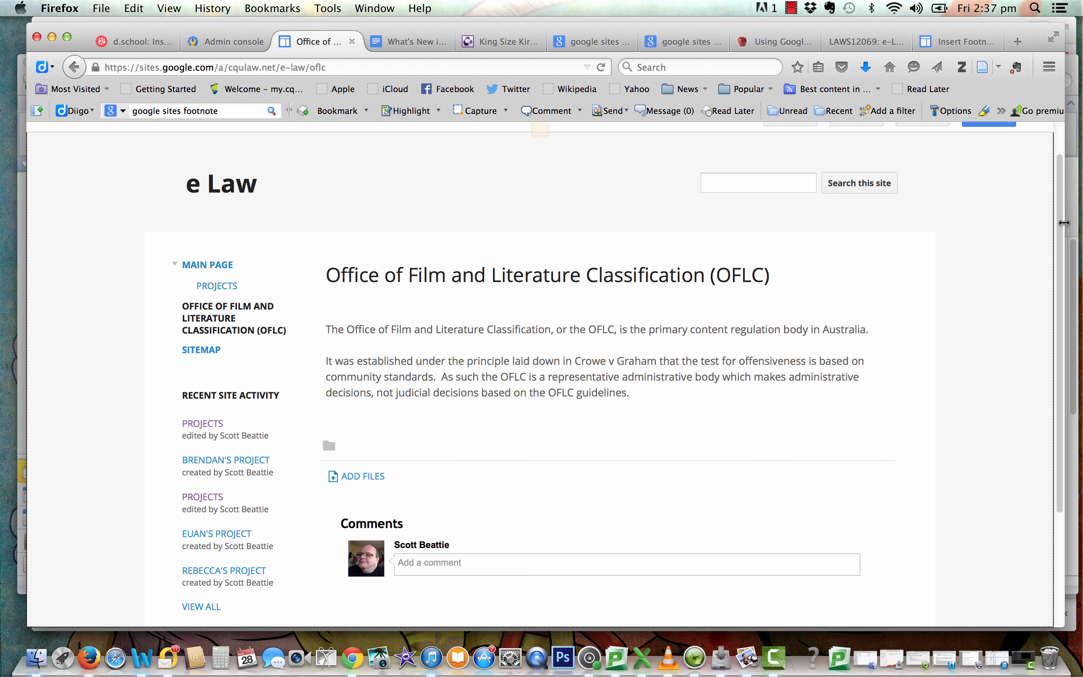
{"action": "left_click_drag", "start_coordinate": [1063, 222], "coordinate": [1060, 191]}
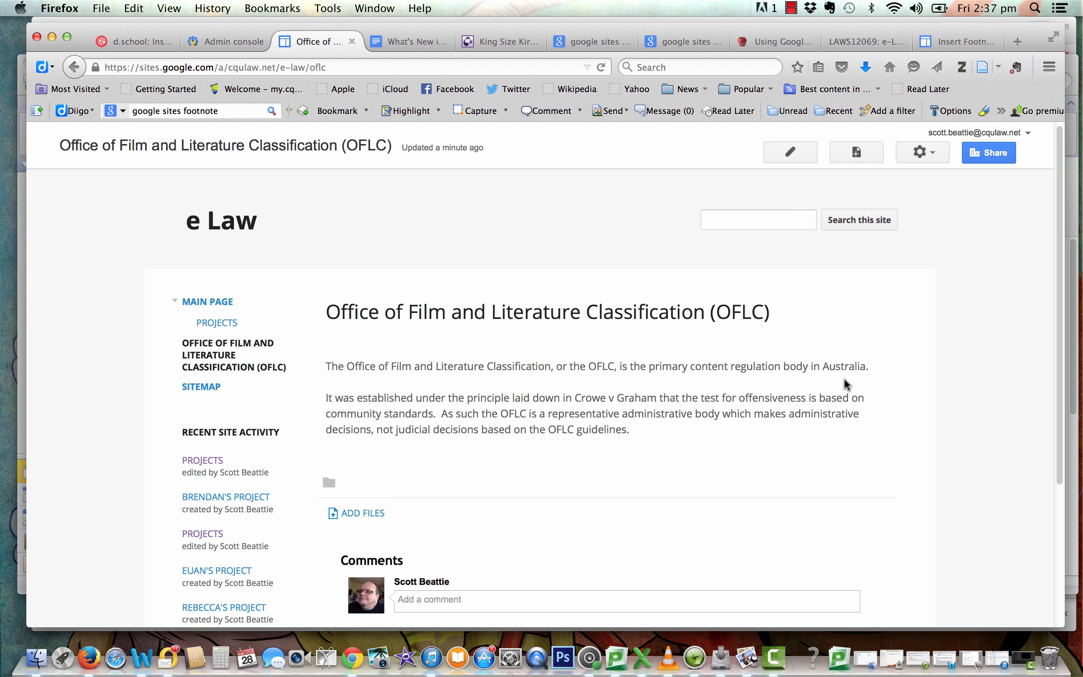
Step: Edit the OFLC page and start a link on the text "Crowe v Graham", expanding Main Page and Projects in the site map
{"action": "left_click", "coordinate": [797, 151]}
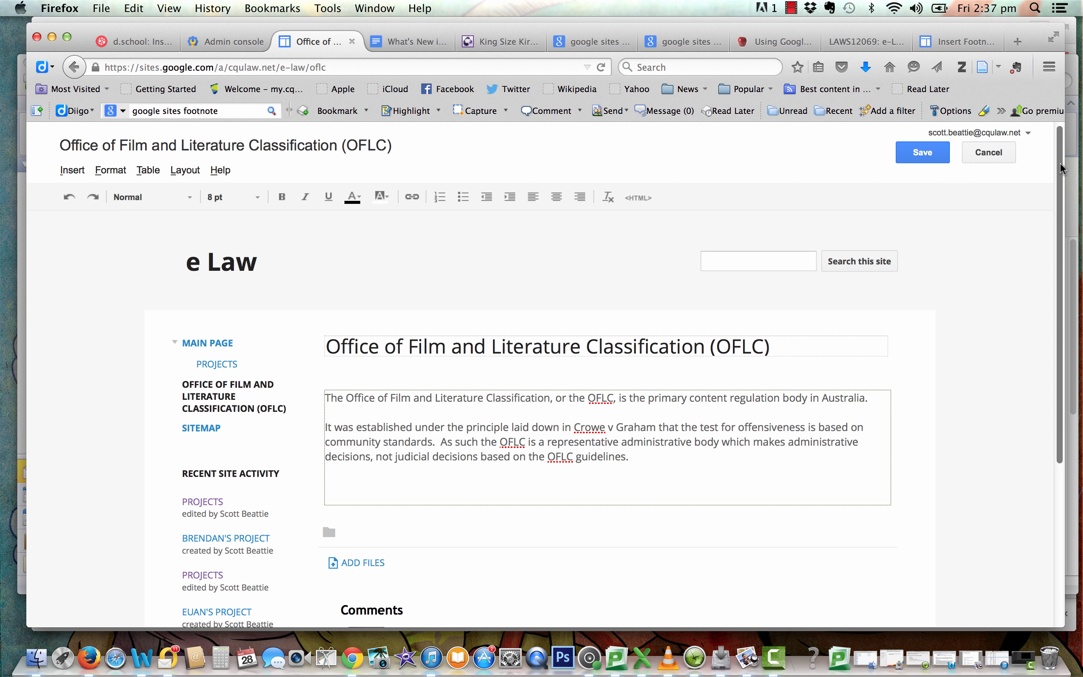
{"action": "left_click_drag", "start_coordinate": [1060, 163], "coordinate": [1054, 201]}
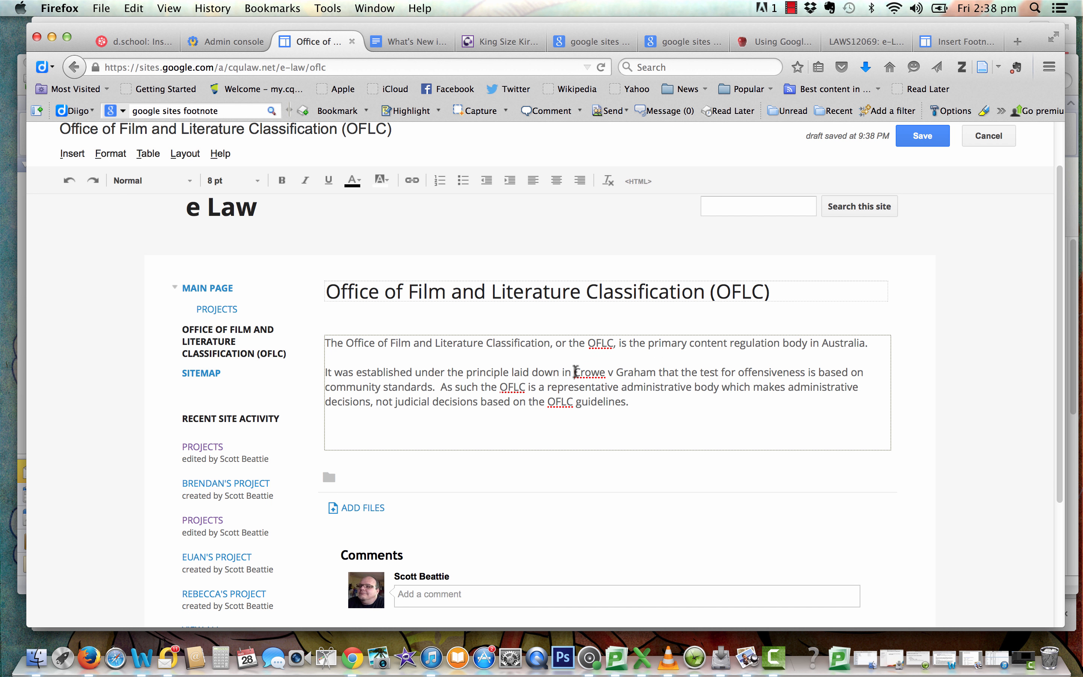
{"action": "left_click_drag", "start_coordinate": [575, 372], "coordinate": [654, 372]}
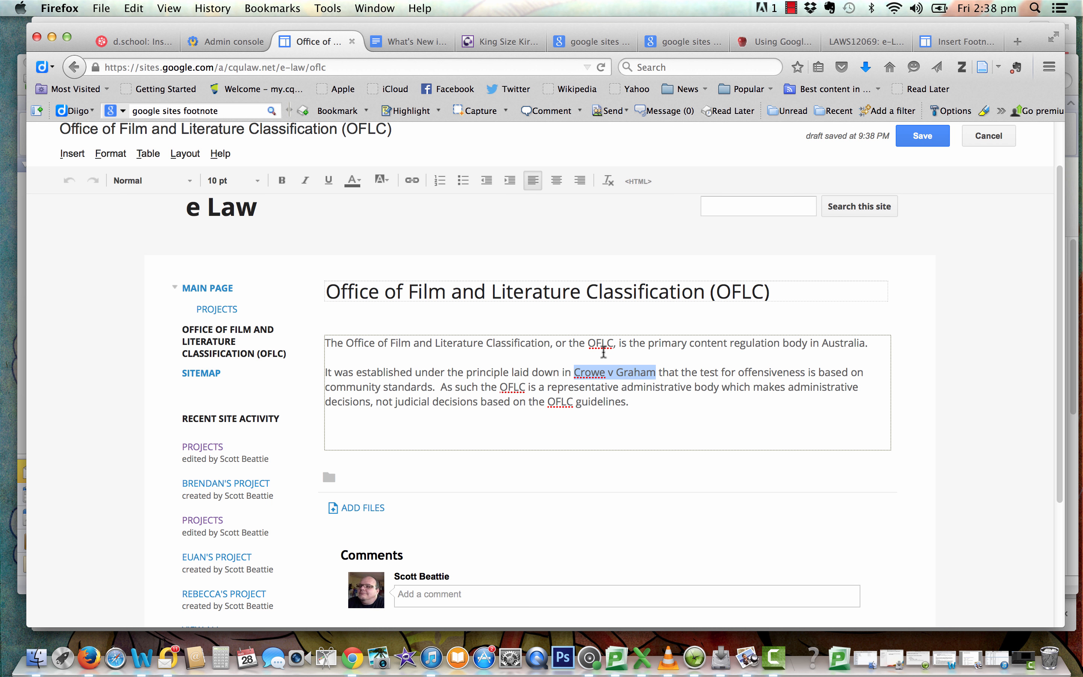
{"action": "left_click", "coordinate": [412, 181]}
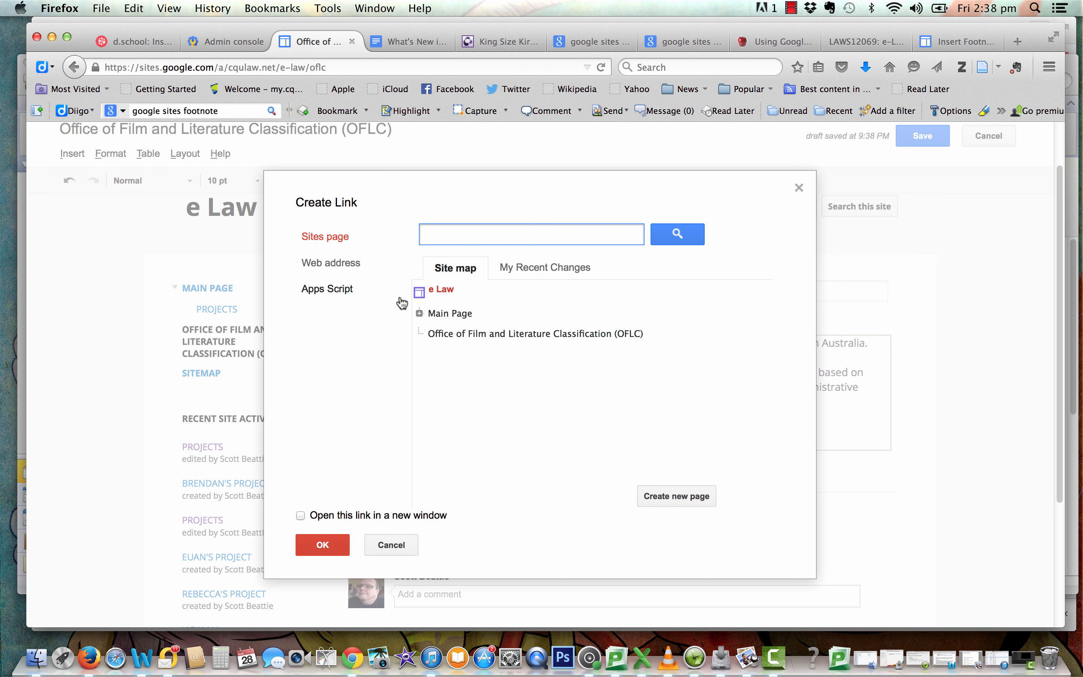
{"action": "left_click", "coordinate": [420, 313]}
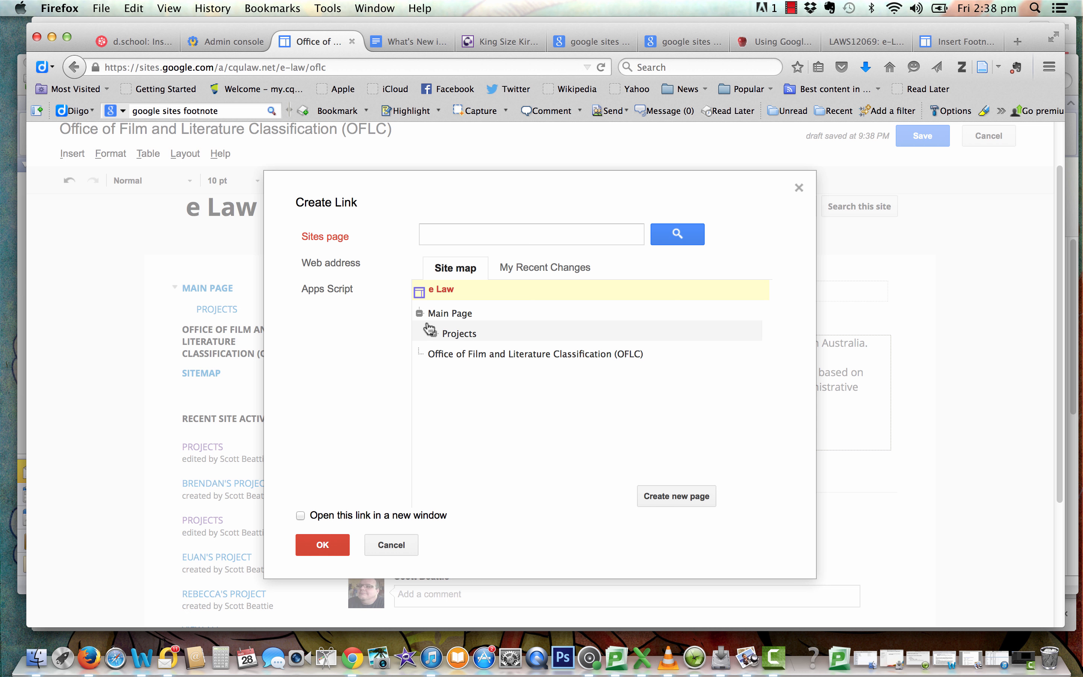
{"action": "left_click", "coordinate": [434, 334]}
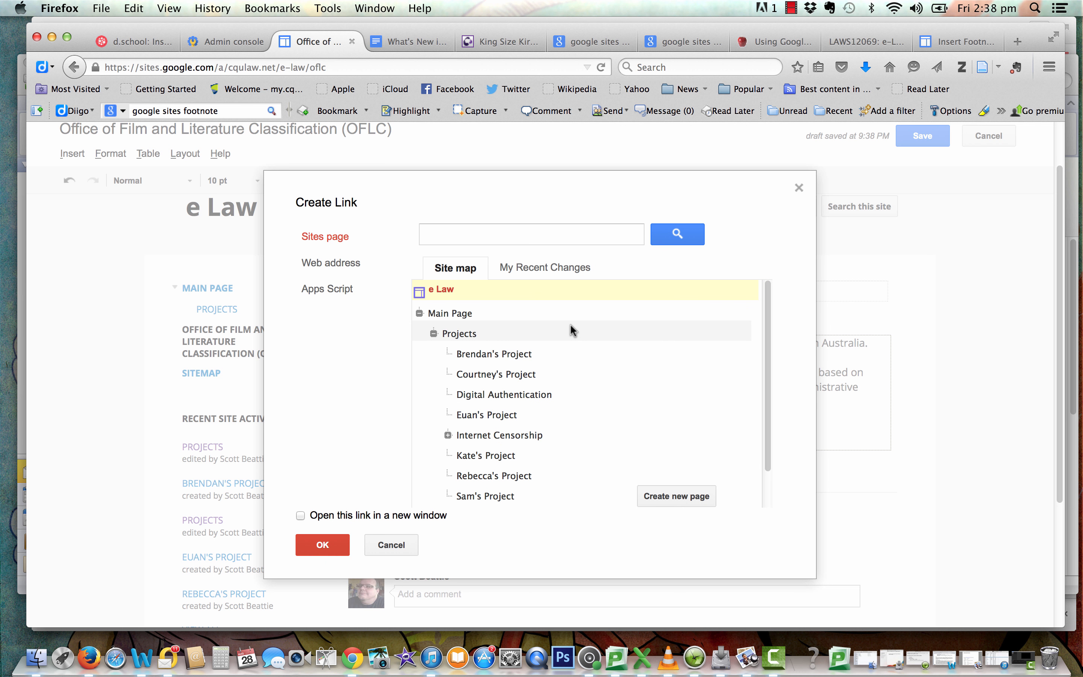
Step: Create a new web page titled "Crowe v Graham" under Internet Censorship as the link's target
{"action": "left_click", "coordinate": [670, 496]}
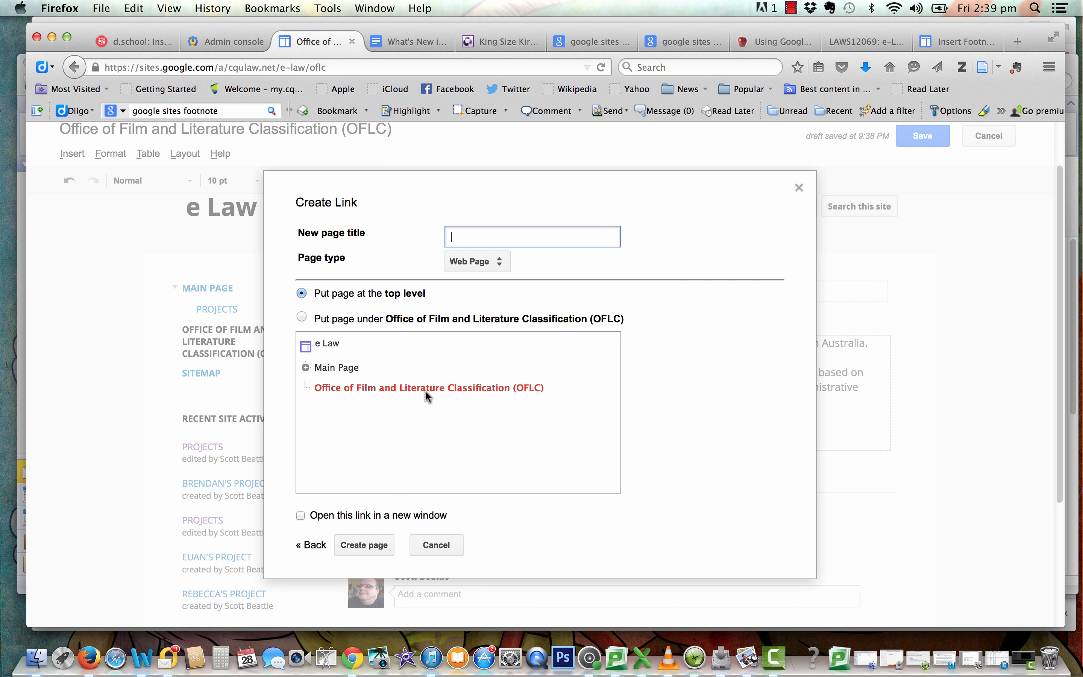
{"action": "left_click", "coordinate": [306, 368]}
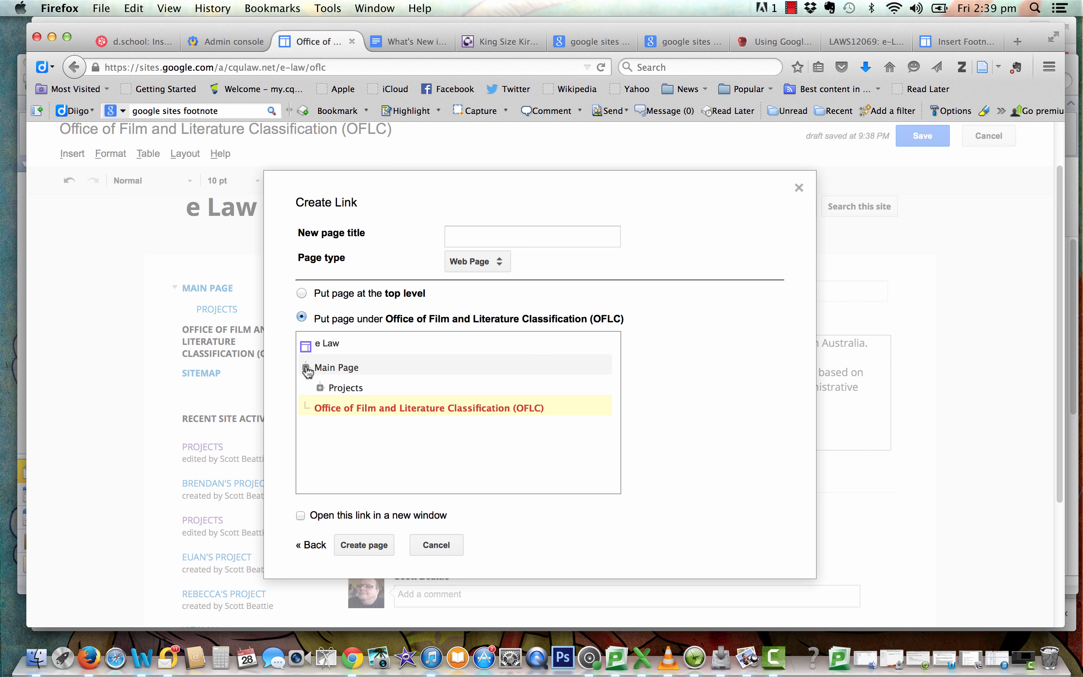
{"action": "left_click", "coordinate": [320, 388]}
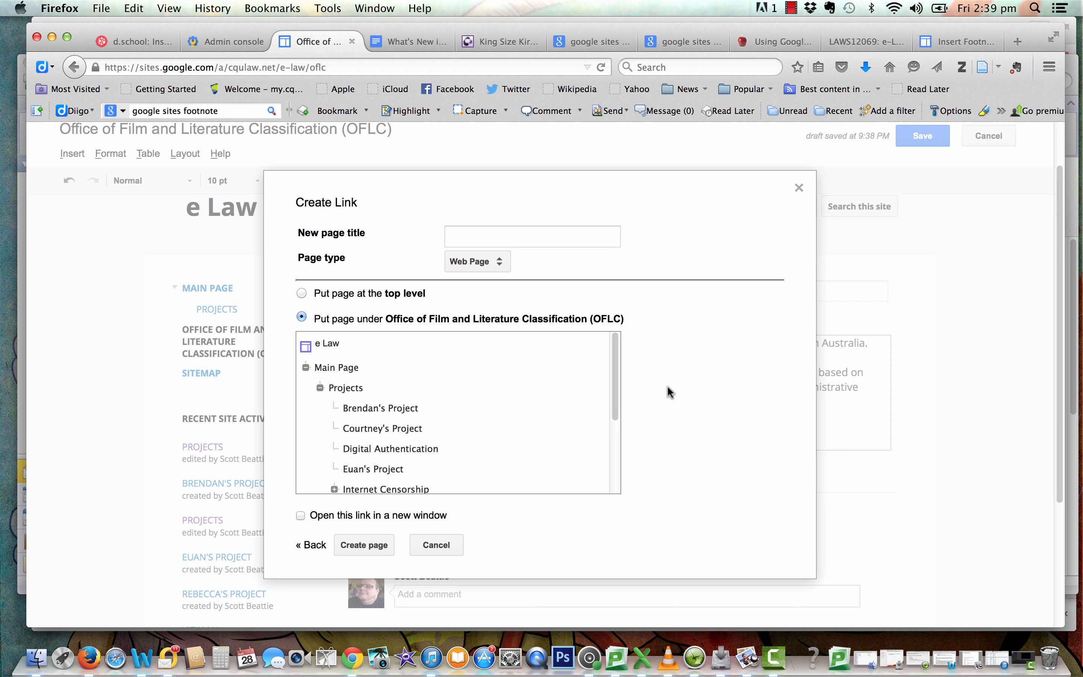
{"action": "left_click_drag", "start_coordinate": [613, 377], "coordinate": [607, 447]}
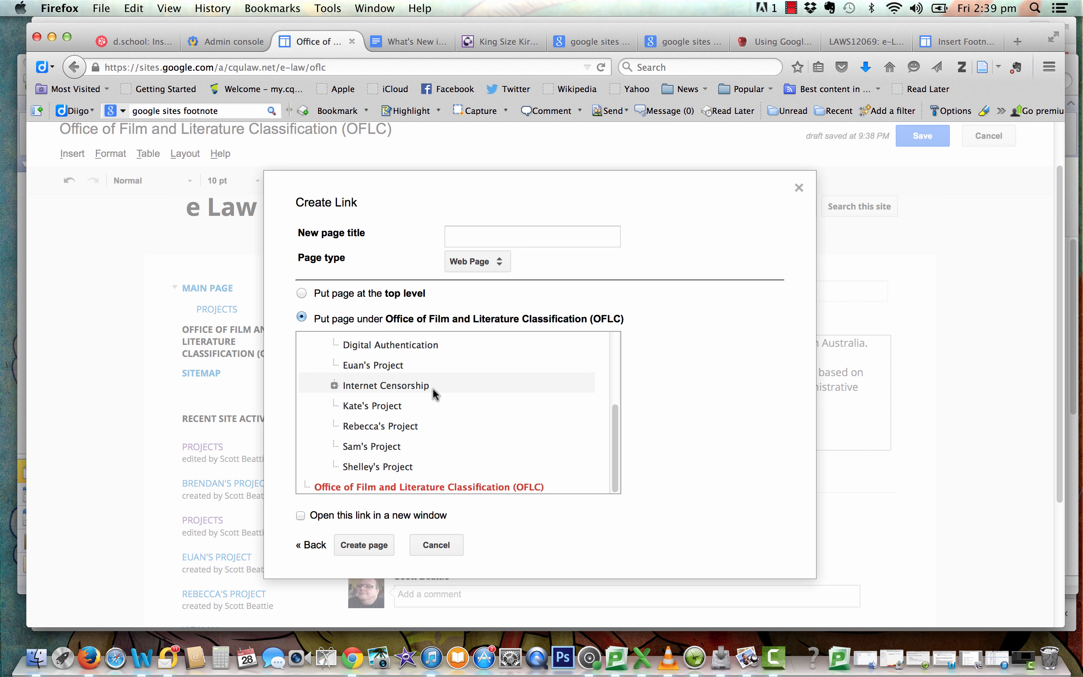
{"action": "left_click", "coordinate": [418, 384]}
{"action": "left_click", "coordinate": [494, 241]}
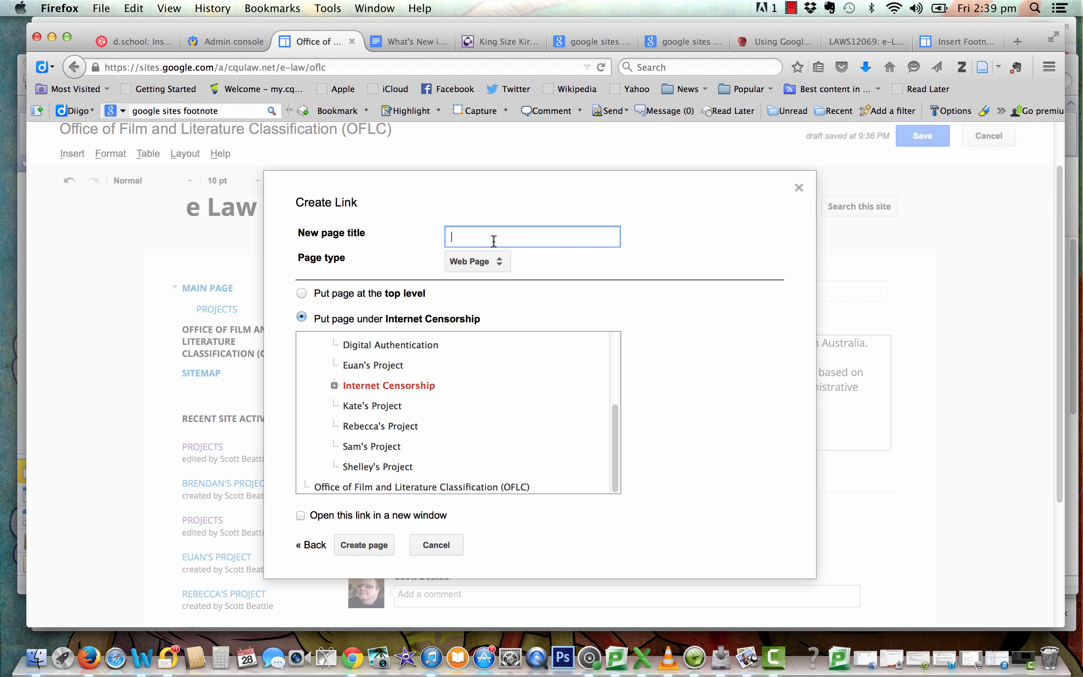
{"action": "type", "text": "Crowe v Graham"}
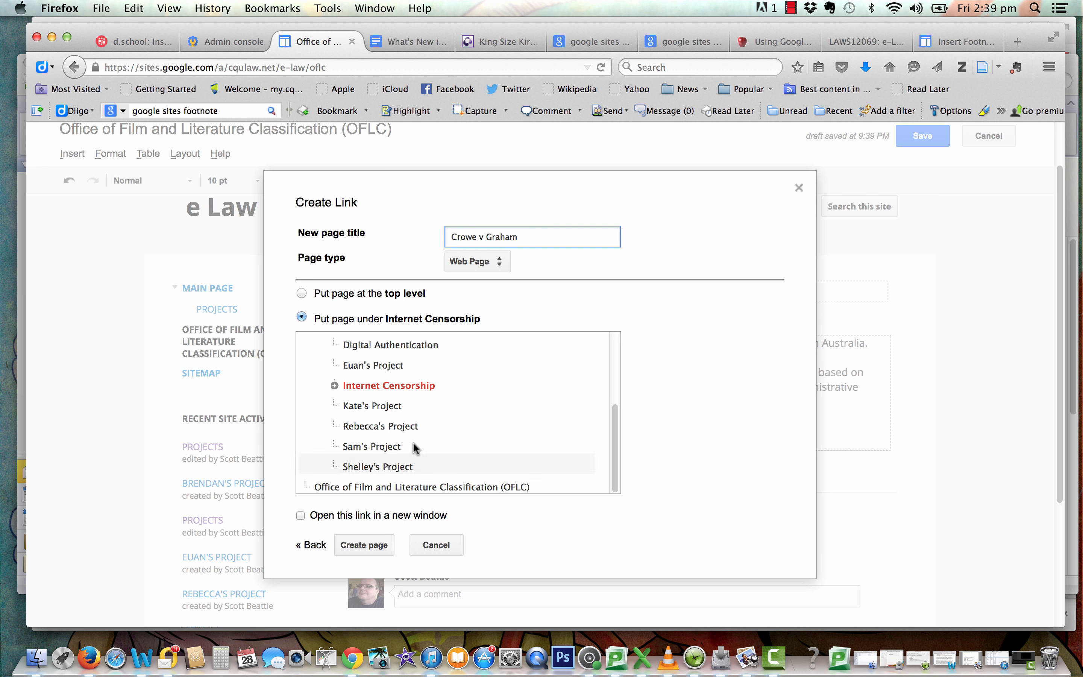
{"action": "left_click", "coordinate": [375, 544]}
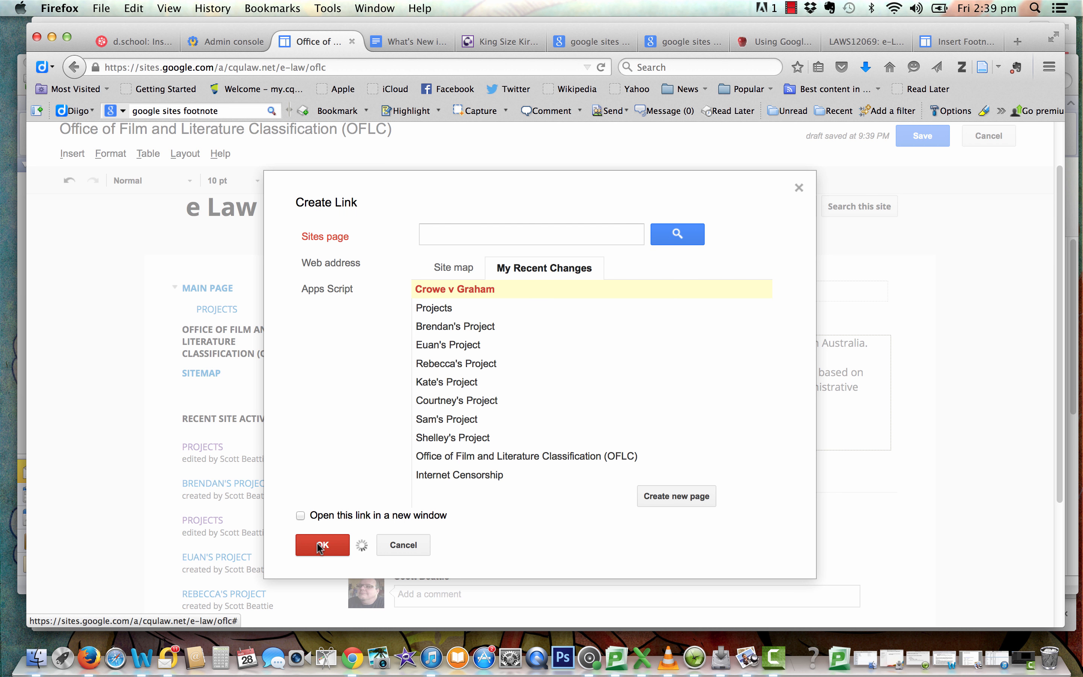
Step: Apply the link to the new Crowe v Graham page and save the OFLC page
{"action": "left_click", "coordinate": [320, 546]}
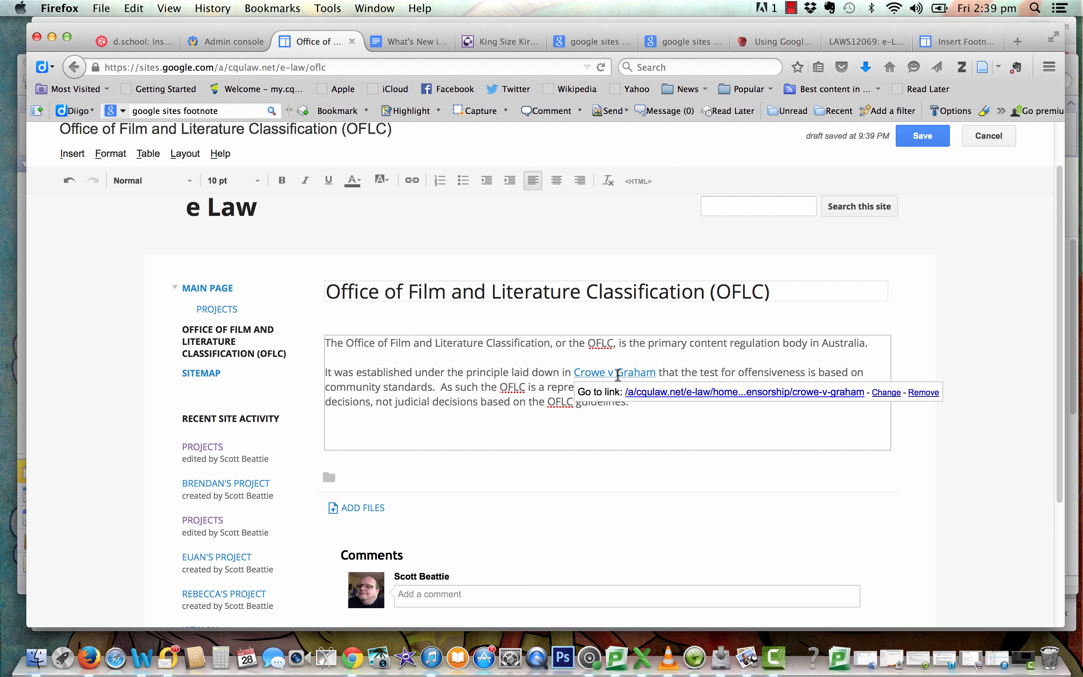
{"action": "left_click", "coordinate": [925, 138]}
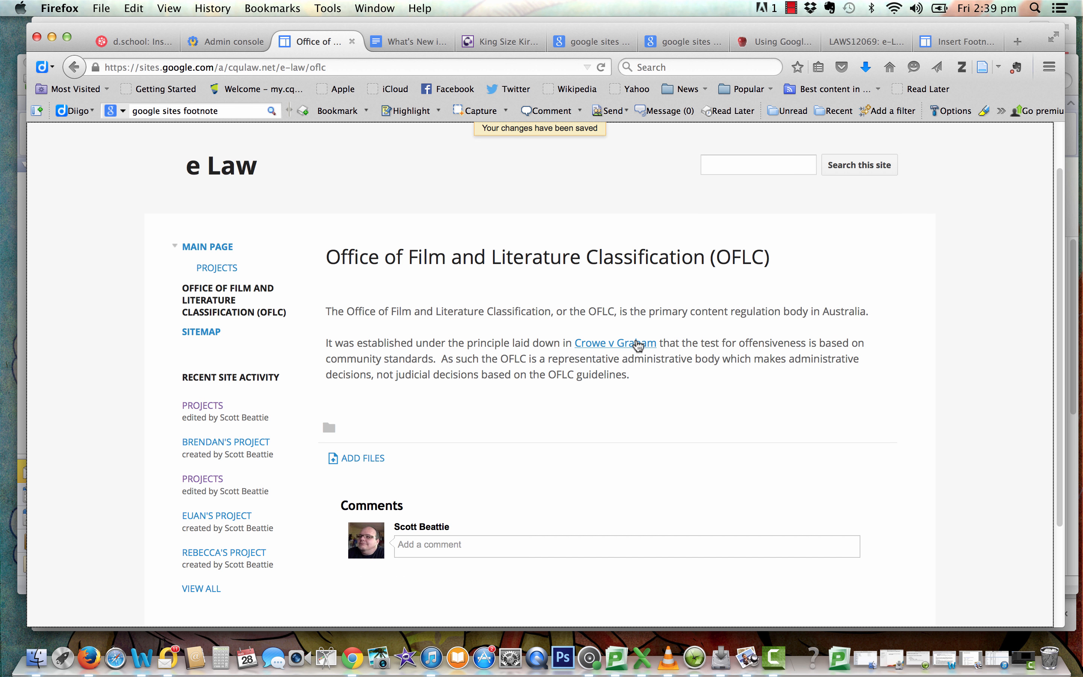
Step: Follow the Crowe v Graham link and look over the new page down to its comments area
{"action": "left_click", "coordinate": [638, 343]}
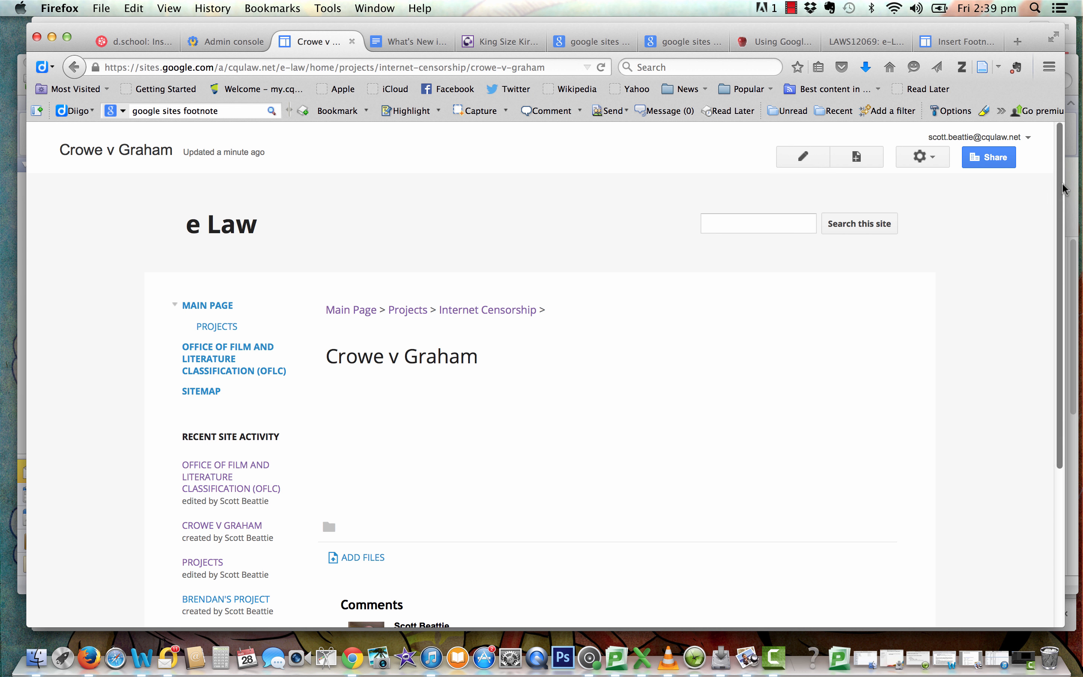
{"action": "scroll", "coordinate": [1050, 315], "scroll_direction": "down", "scroll_amount": 5}
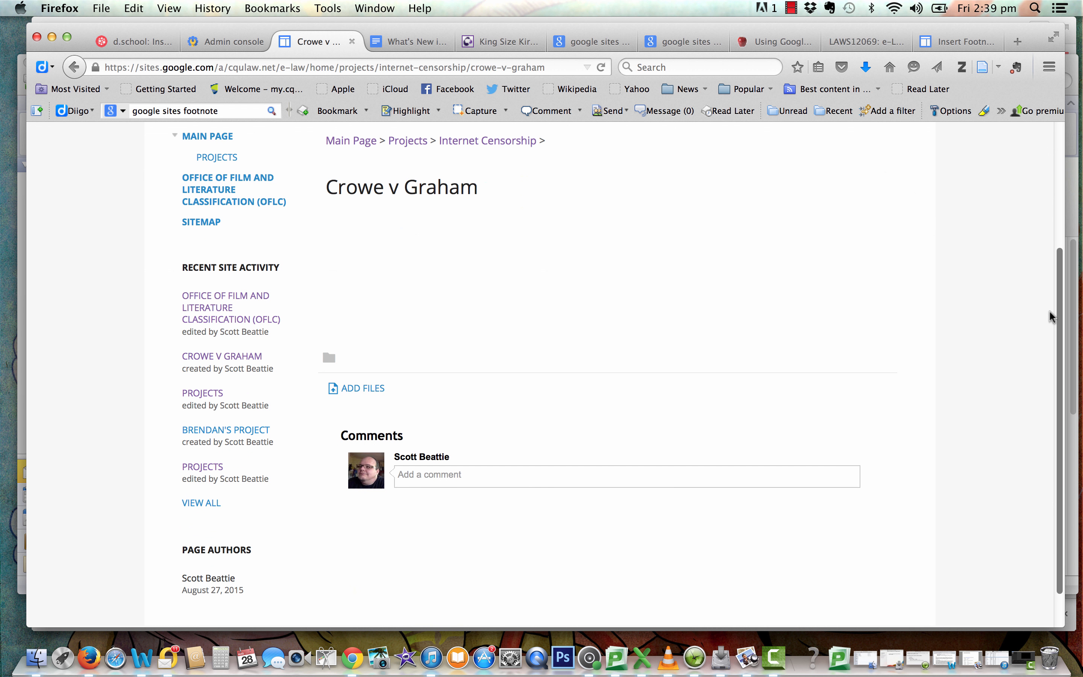
{"action": "scroll", "coordinate": [1050, 310], "scroll_direction": "up", "scroll_amount": 5}
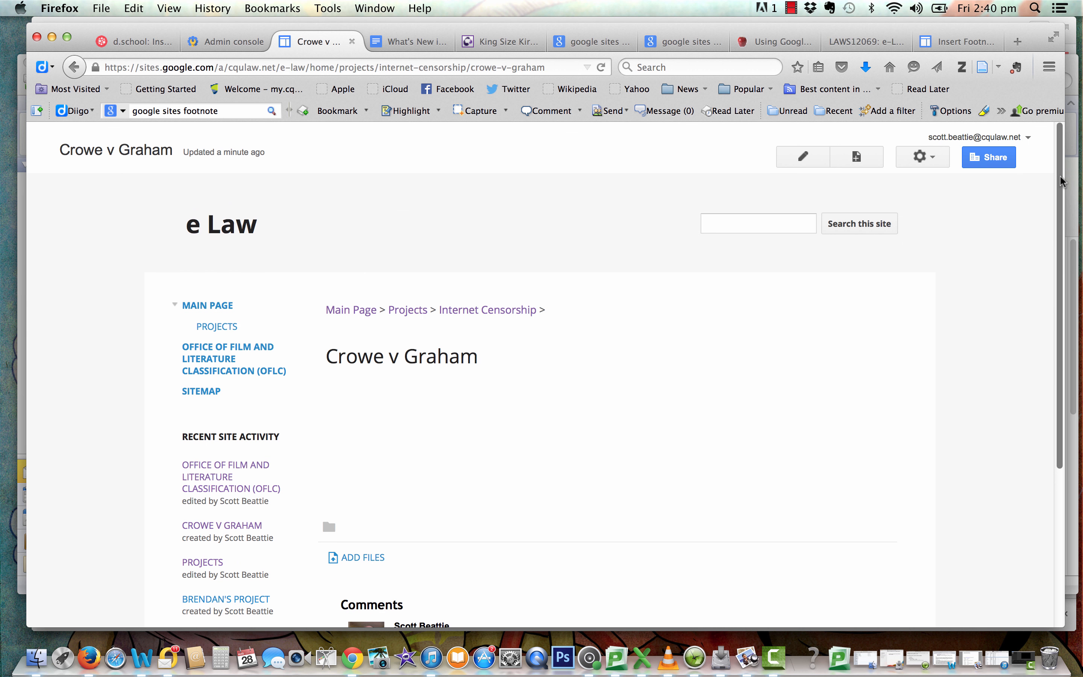
Step: Review the sharing permissions of the Crowe v Graham page, including its custom permission options, and return to the site unchanged
{"action": "left_click", "coordinate": [995, 160]}
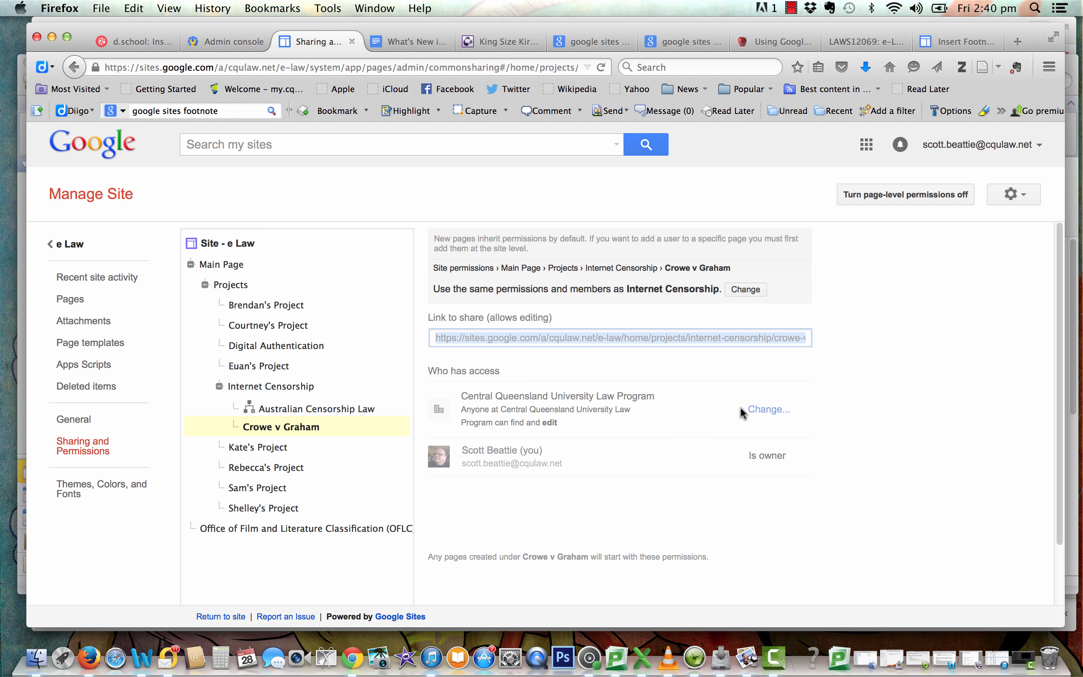
{"action": "left_click", "coordinate": [767, 409]}
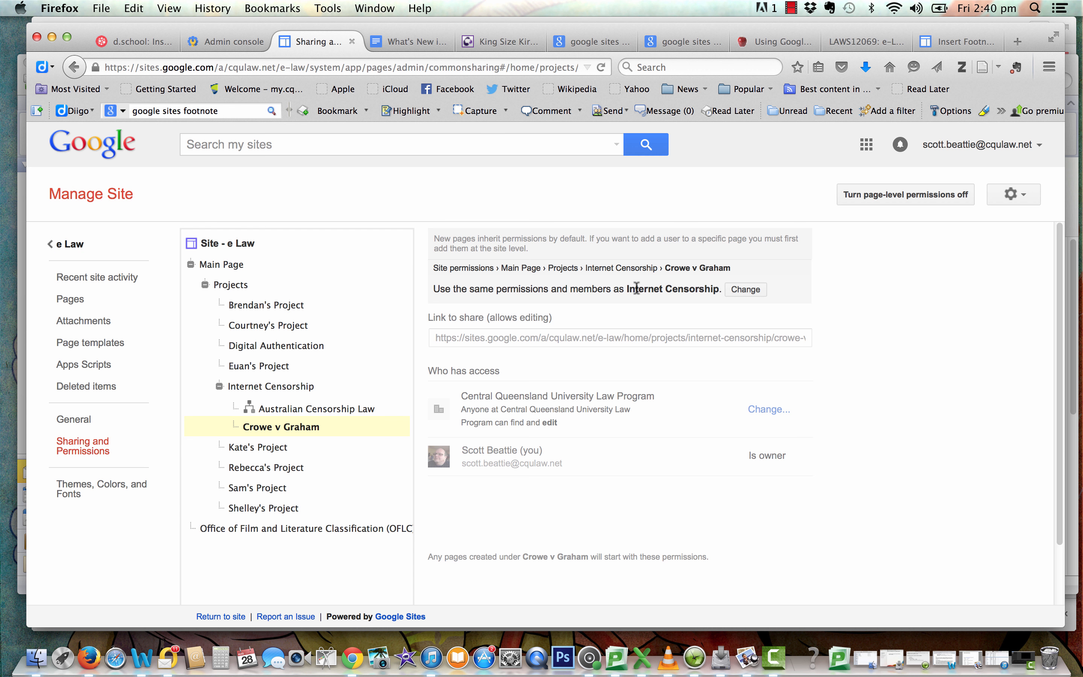
{"action": "left_click", "coordinate": [745, 290]}
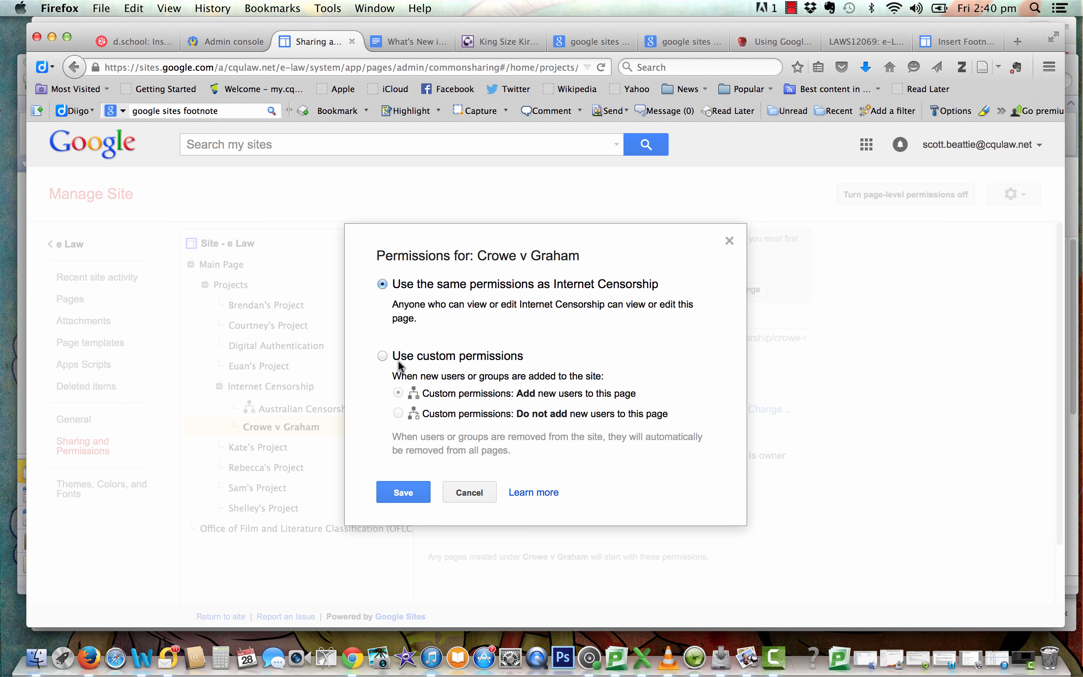
{"action": "left_click", "coordinate": [383, 356]}
{"action": "left_click", "coordinate": [476, 491]}
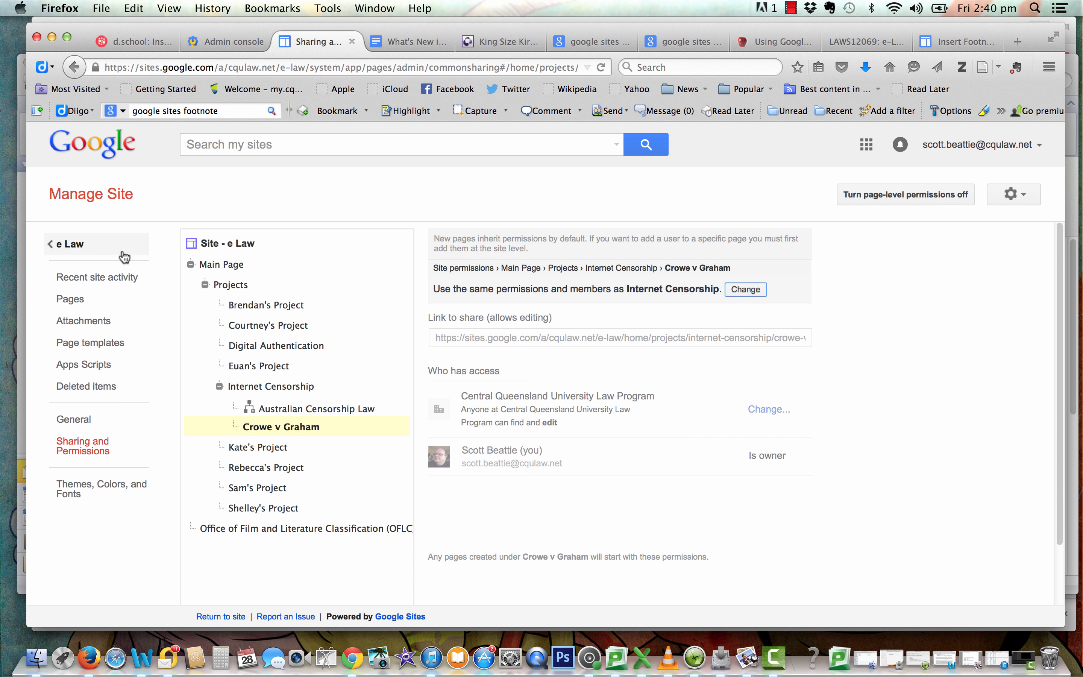
{"action": "left_click", "coordinate": [77, 245]}
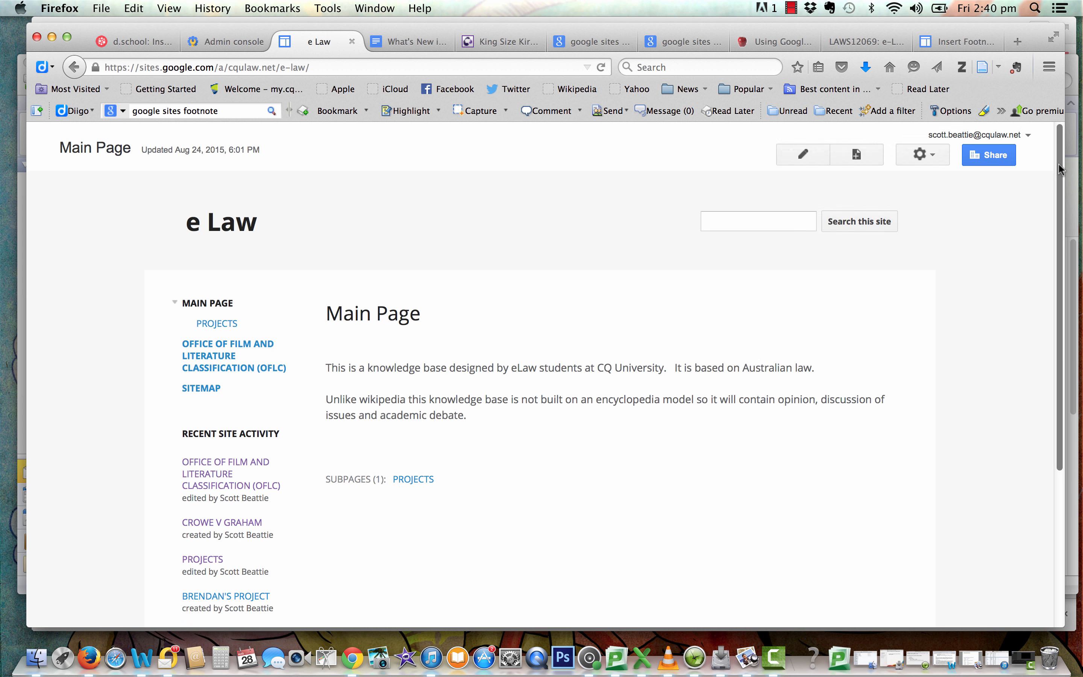
Step: Open the e Law sitemap and expand Main Page, Projects and Internet Censorship to examine the page hierarchy
{"action": "left_click_drag", "start_coordinate": [1056, 165], "coordinate": [1051, 279]}
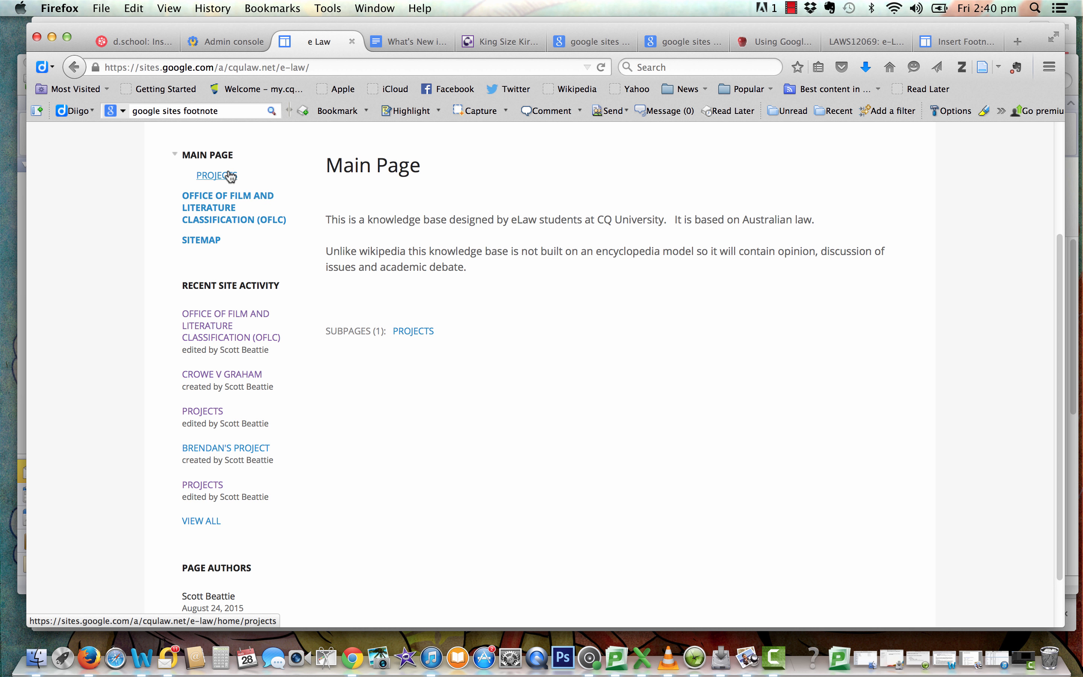
{"action": "left_click", "coordinate": [197, 244]}
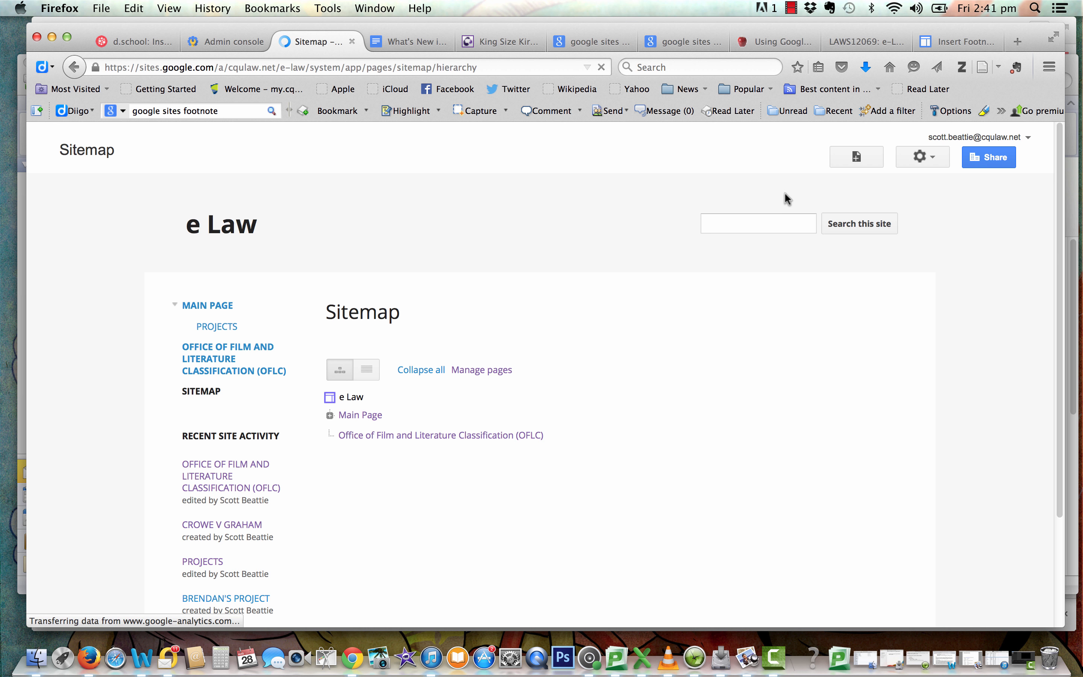
{"action": "scroll", "coordinate": [1052, 233], "scroll_direction": "down", "scroll_amount": 5}
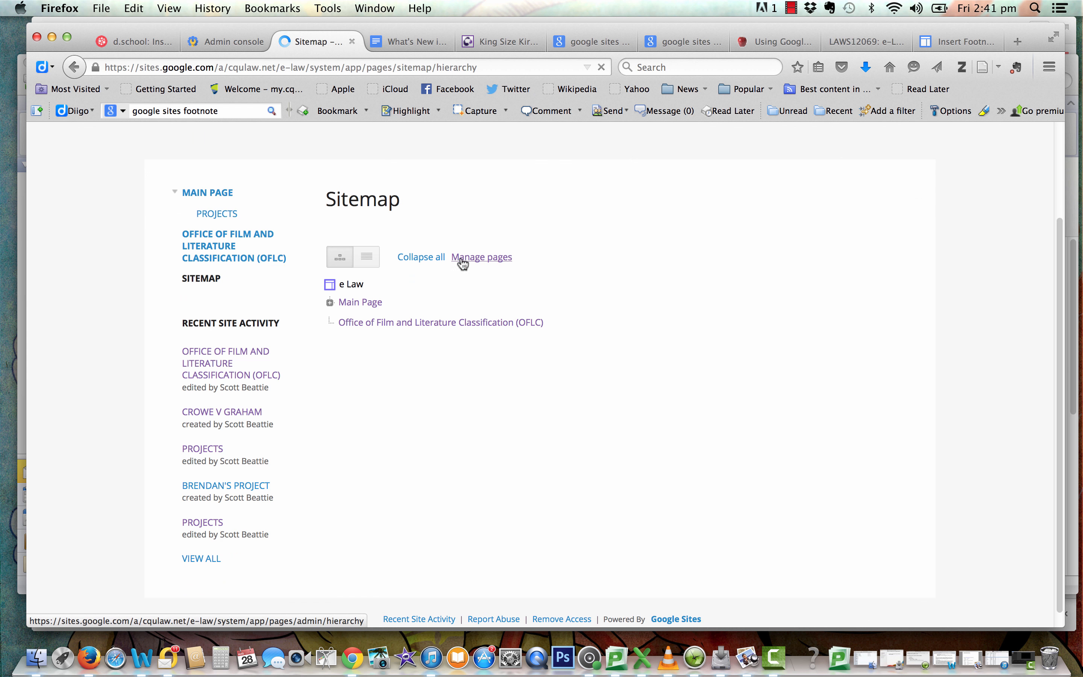
{"action": "left_click", "coordinate": [331, 302]}
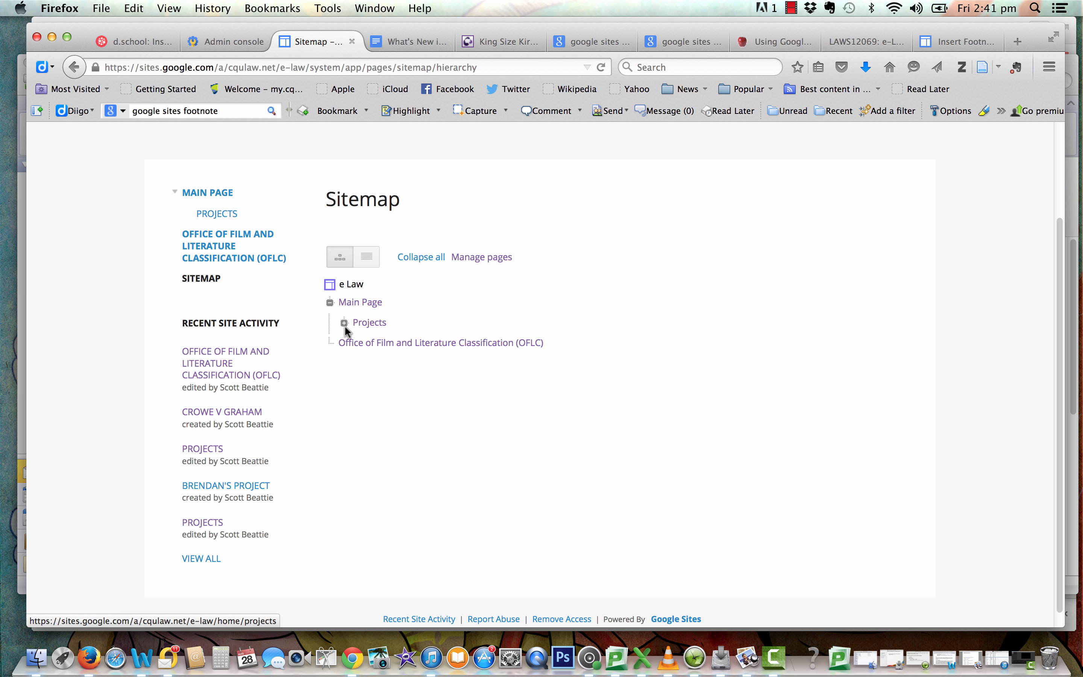
{"action": "left_click", "coordinate": [344, 323]}
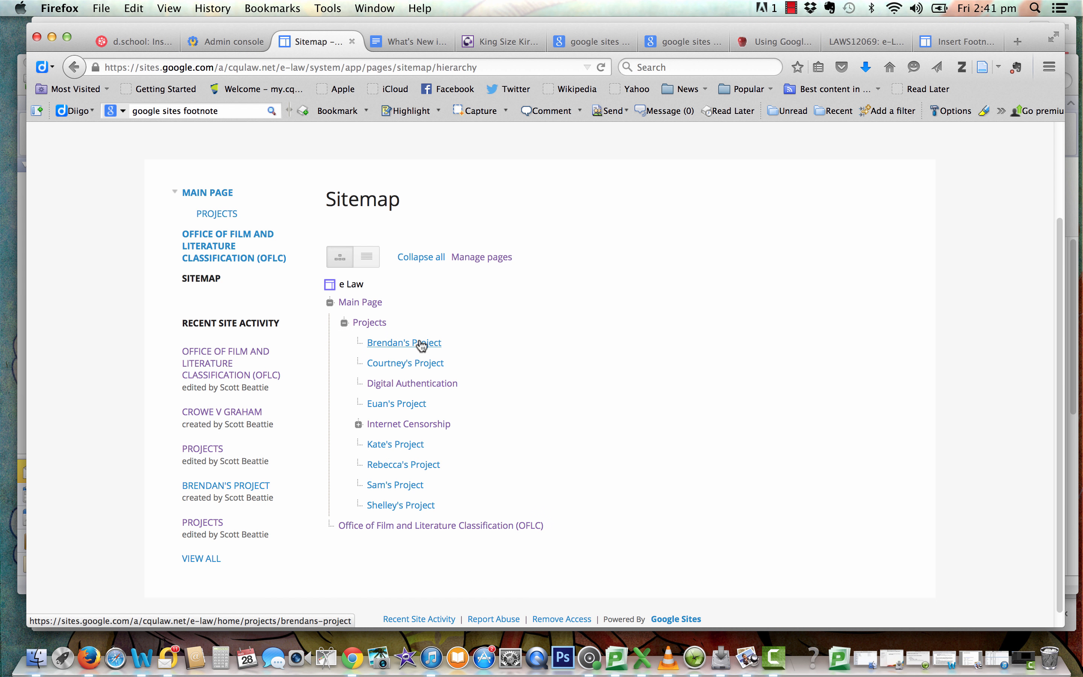
{"action": "left_click", "coordinate": [358, 424]}
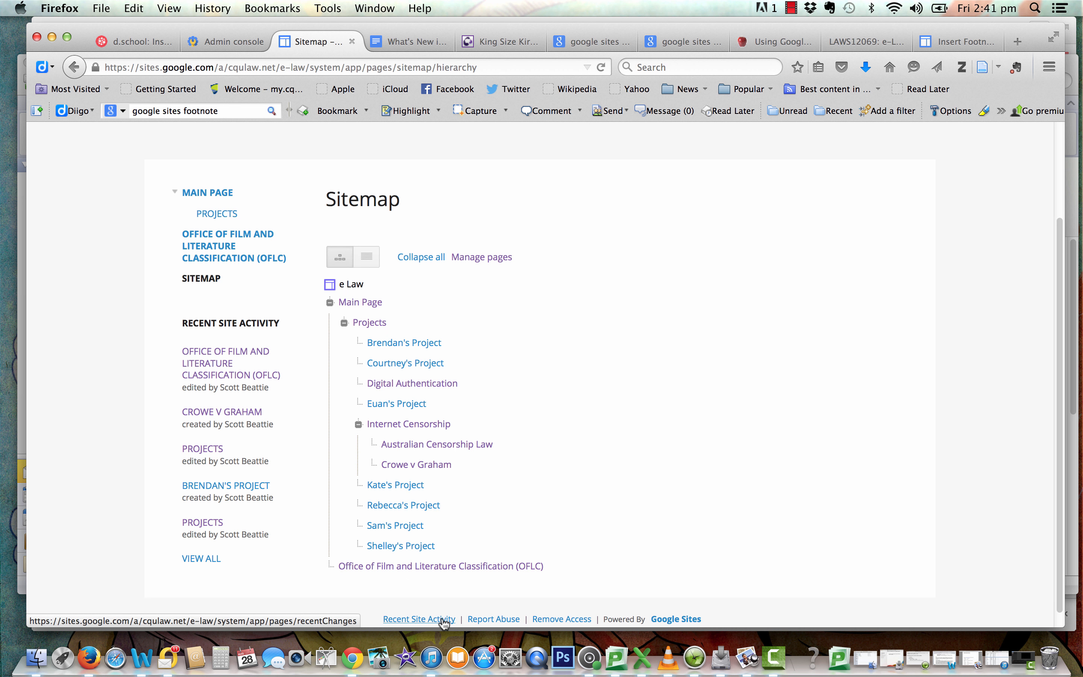
Step: Manage the site's pages and move the Office of Film and Literature Classification (OFLC) page under Internet Censorship
{"action": "left_click", "coordinate": [497, 257]}
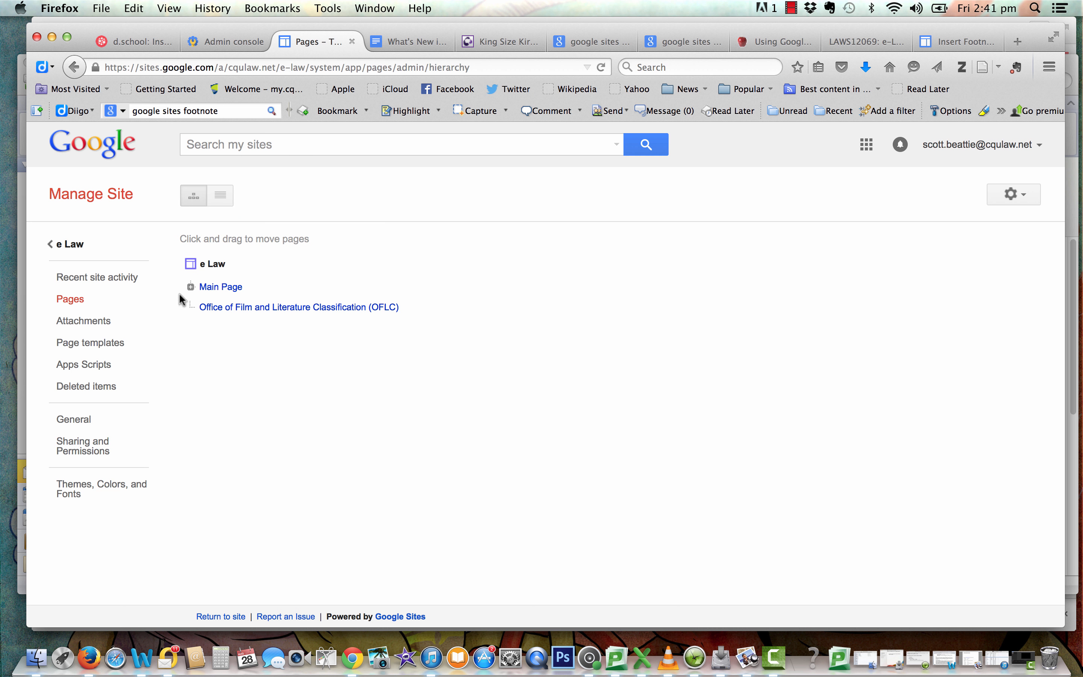
{"action": "left_click", "coordinate": [191, 286]}
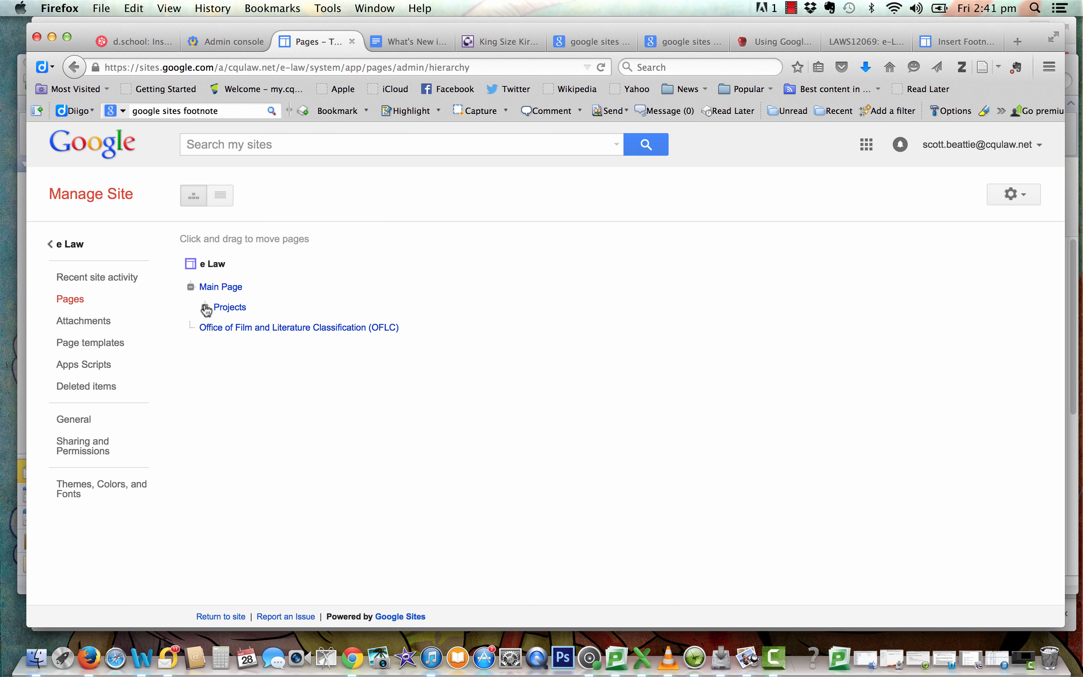
{"action": "left_click", "coordinate": [205, 307]}
{"action": "left_click_drag", "start_coordinate": [273, 514], "coordinate": [290, 409]}
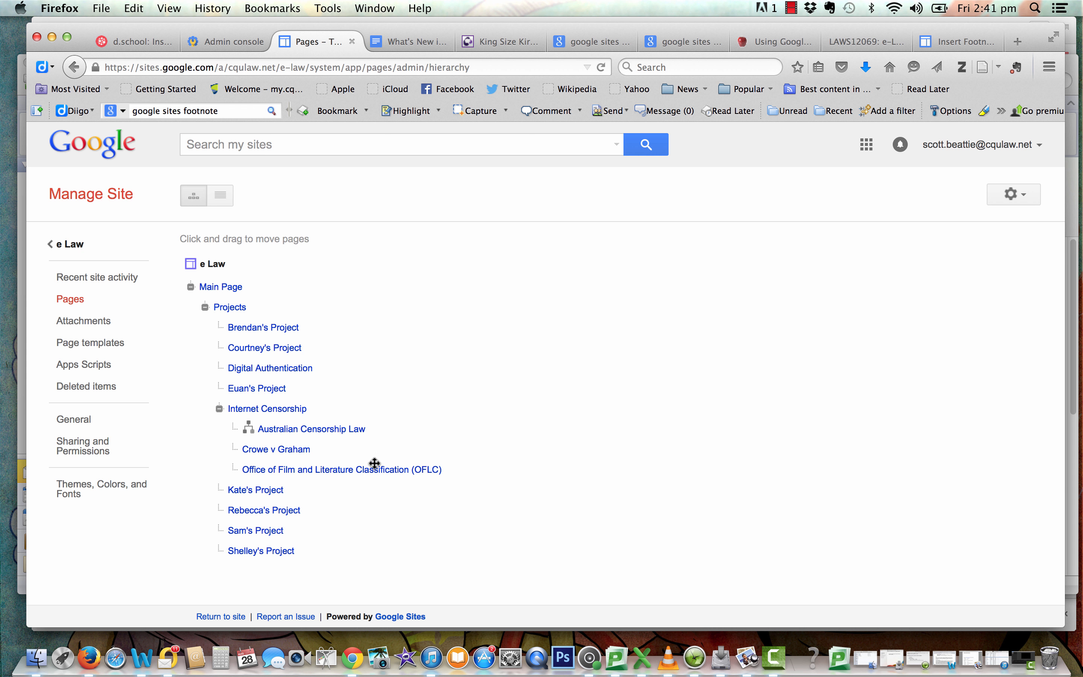
Step: Collapse the page tree, return to the site's Main Page and look over its recent site activity and page authors
{"action": "left_click", "coordinate": [219, 409]}
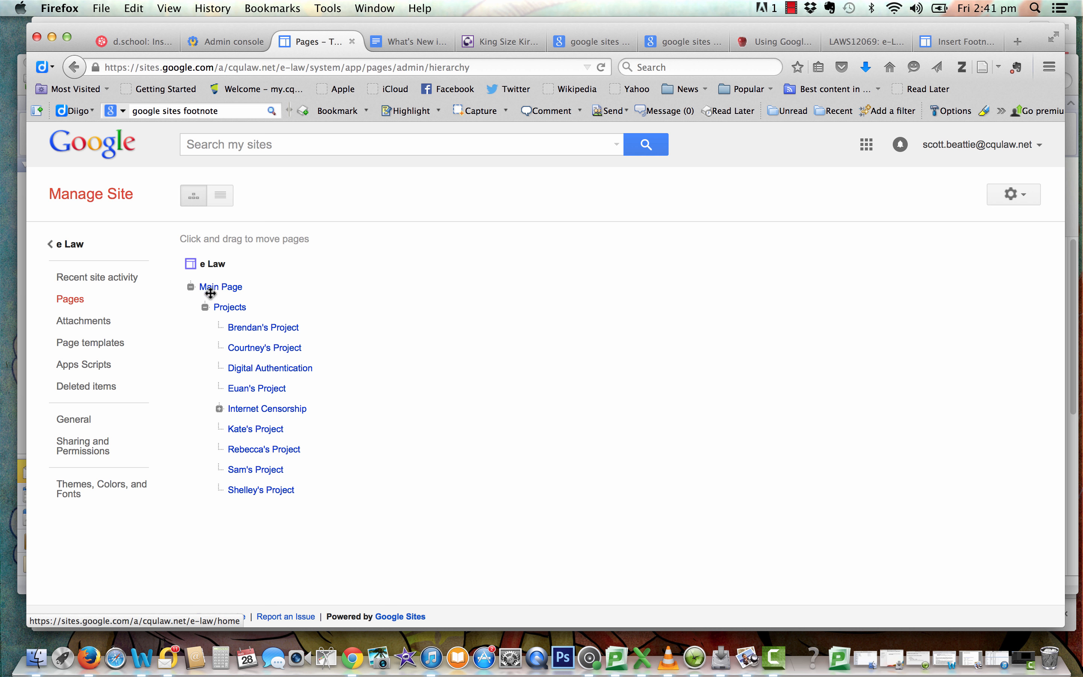
{"action": "left_click", "coordinate": [205, 308]}
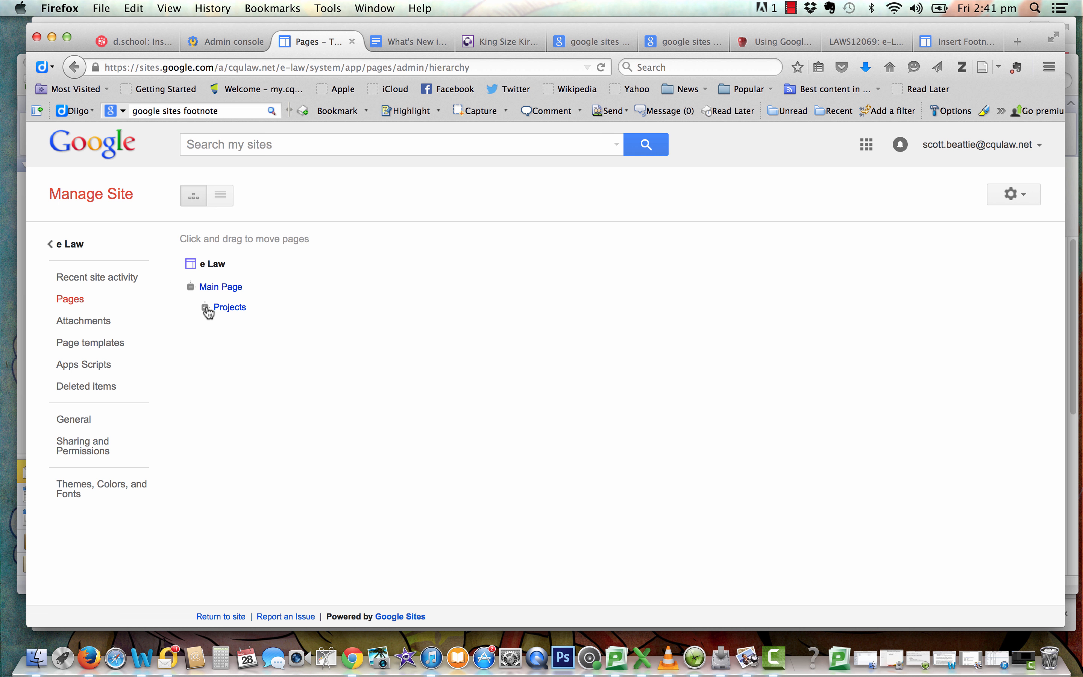
{"action": "left_click", "coordinate": [190, 288]}
{"action": "left_click", "coordinate": [78, 244]}
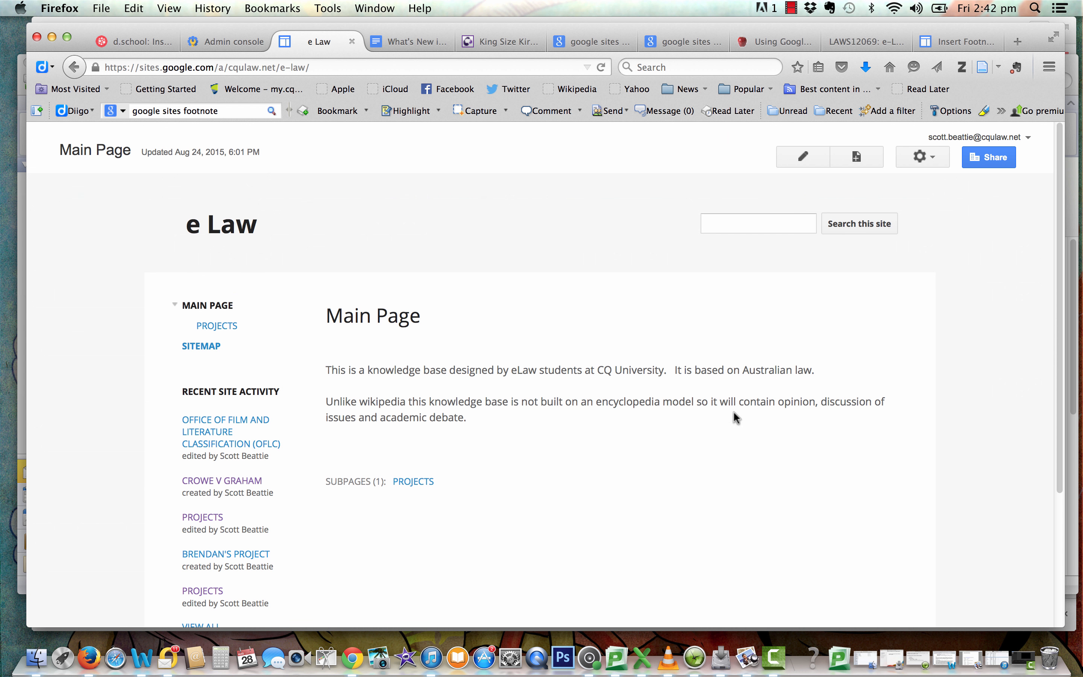
{"action": "scroll", "coordinate": [1063, 244], "scroll_direction": "down", "scroll_amount": 5}
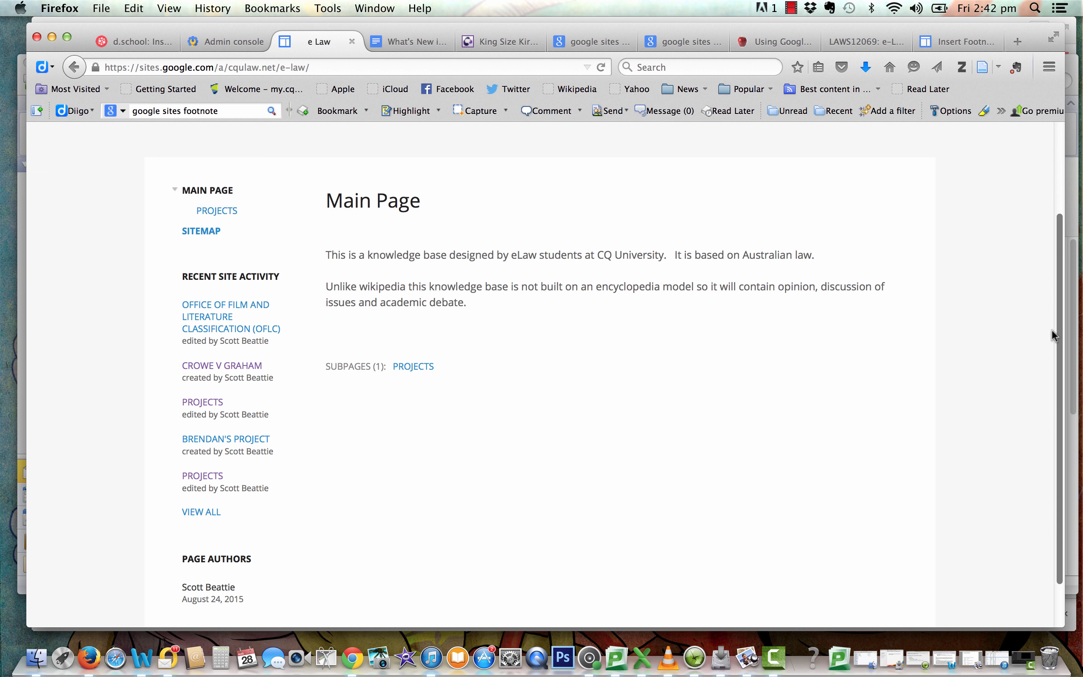
{"action": "scroll", "coordinate": [1051, 329], "scroll_direction": "down", "scroll_amount": 1}
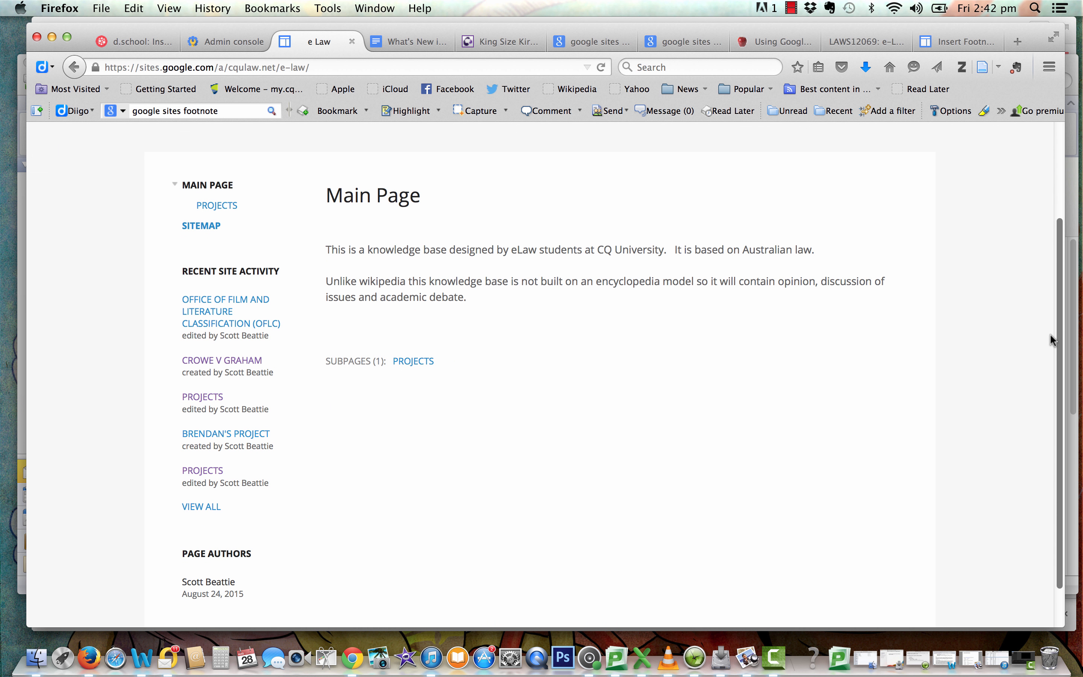
{"action": "scroll", "coordinate": [1050, 334], "scroll_direction": "down", "scroll_amount": 2}
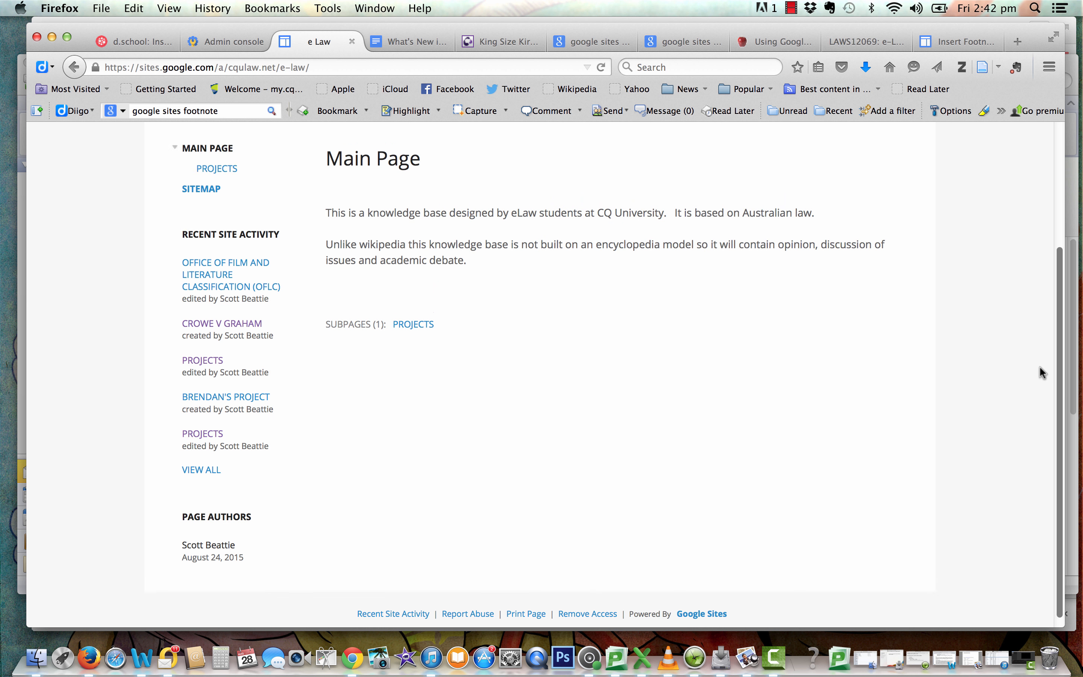
{"action": "scroll", "coordinate": [1039, 366], "scroll_direction": "up", "scroll_amount": 2}
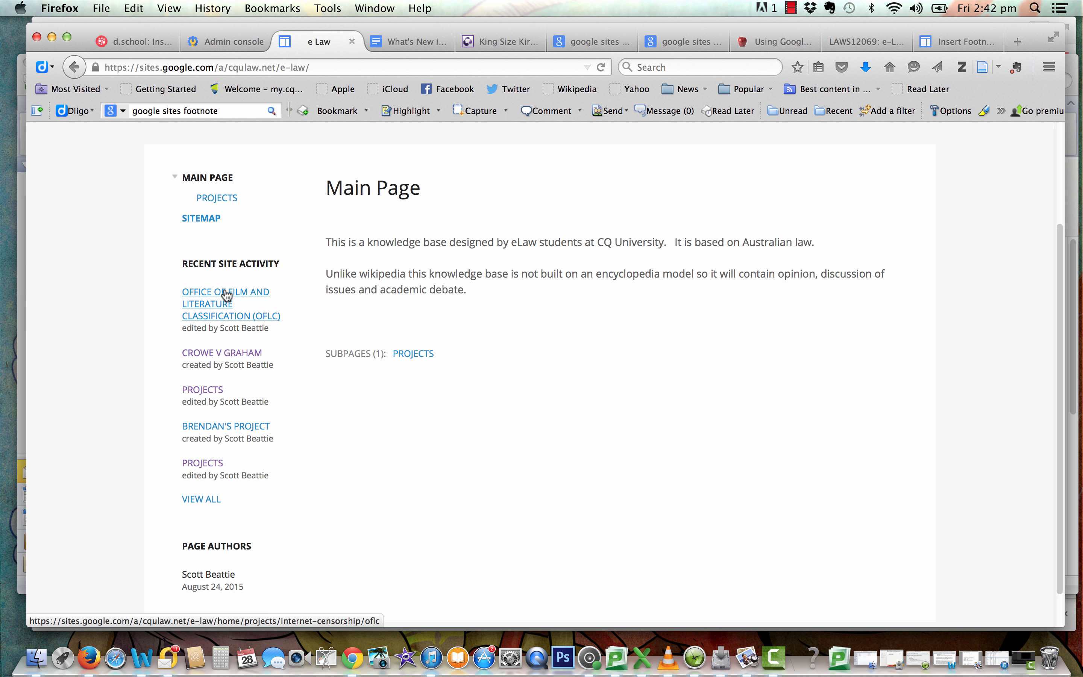
{"action": "left_click_drag", "start_coordinate": [1065, 244], "coordinate": [1059, 155]}
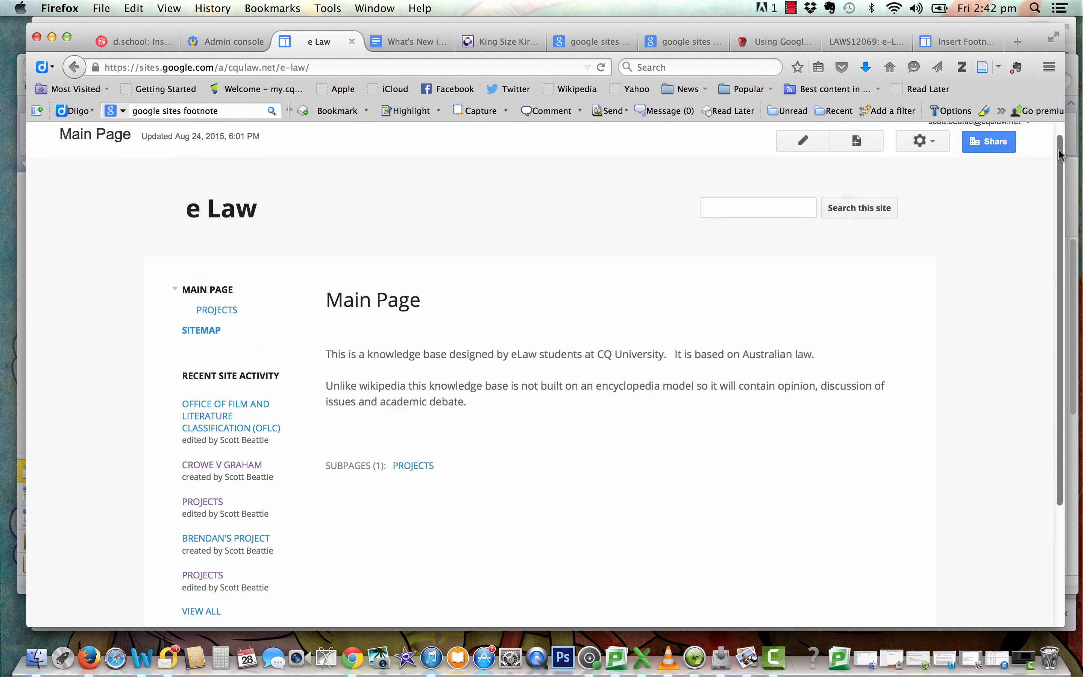
Step: Edit the Main Page and check the web address link options for the text "CQ University", leaving them without creating a link
{"action": "left_click", "coordinate": [796, 140]}
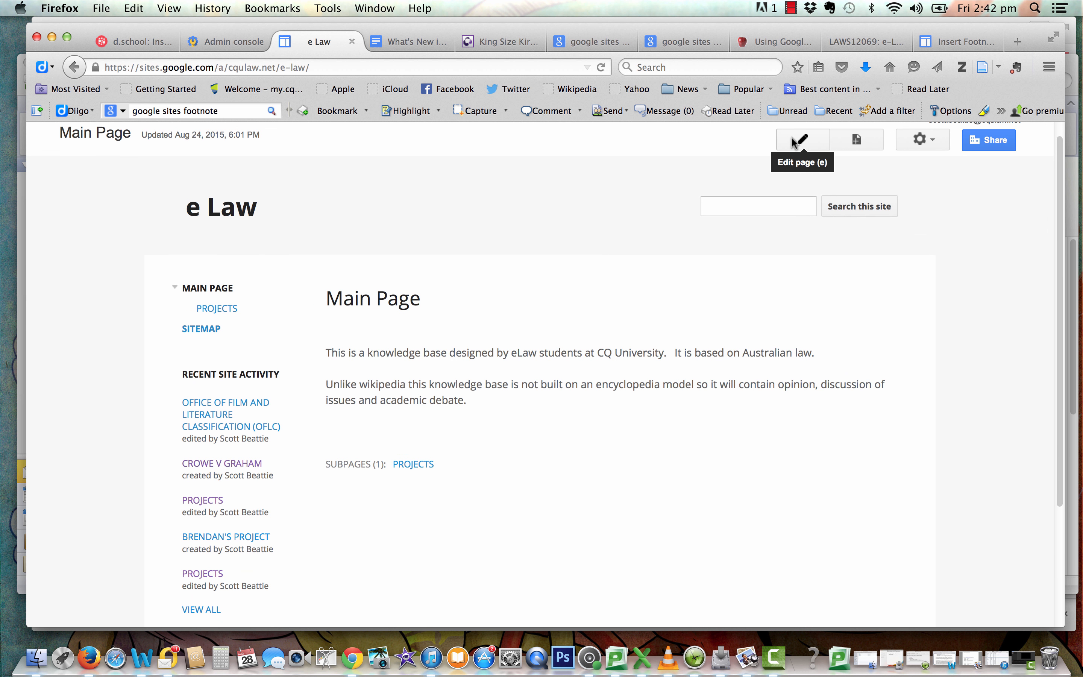
{"action": "left_click", "coordinate": [791, 136]}
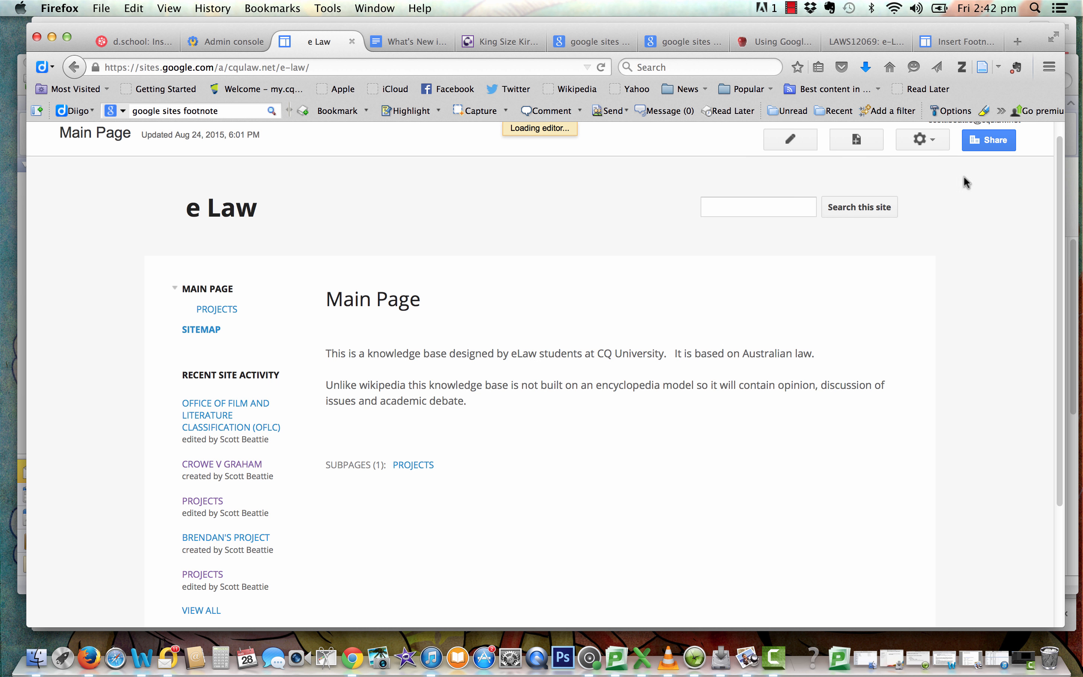
{"action": "left_click_drag", "start_coordinate": [1057, 200], "coordinate": [1059, 235]}
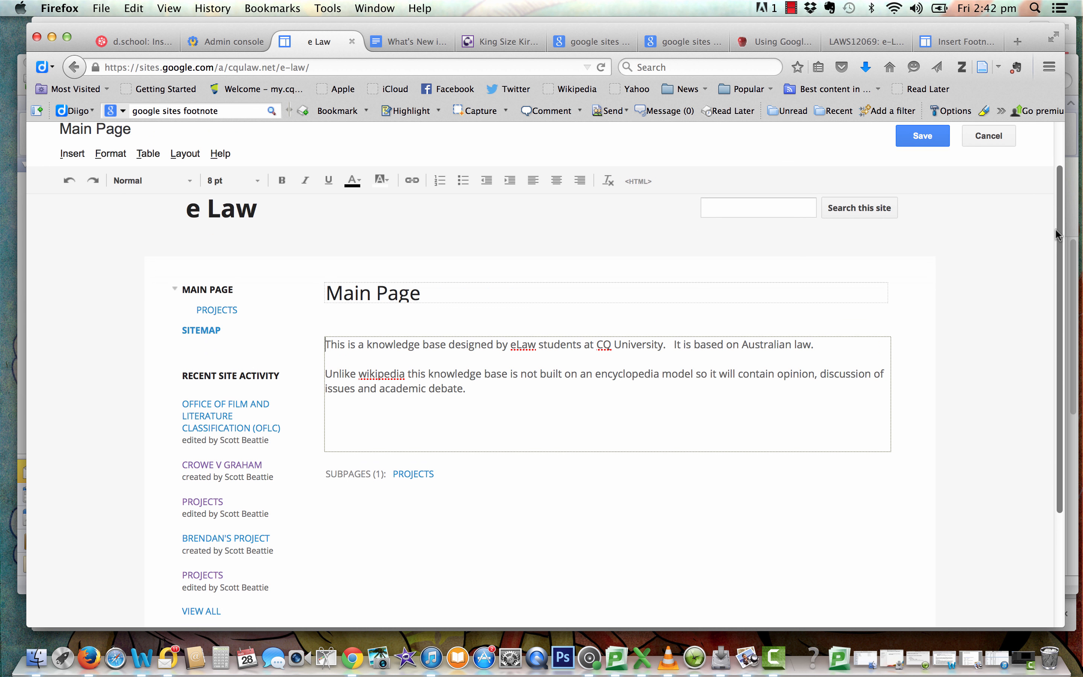
{"action": "left_click_drag", "start_coordinate": [598, 343], "coordinate": [664, 346]}
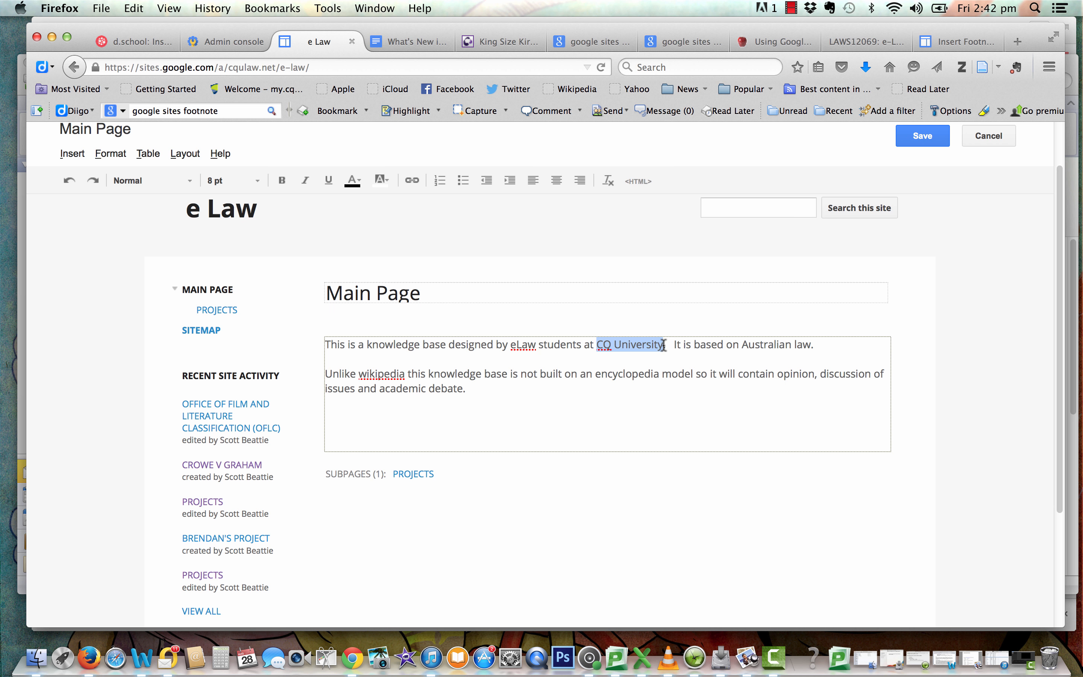
{"action": "left_click", "coordinate": [412, 180]}
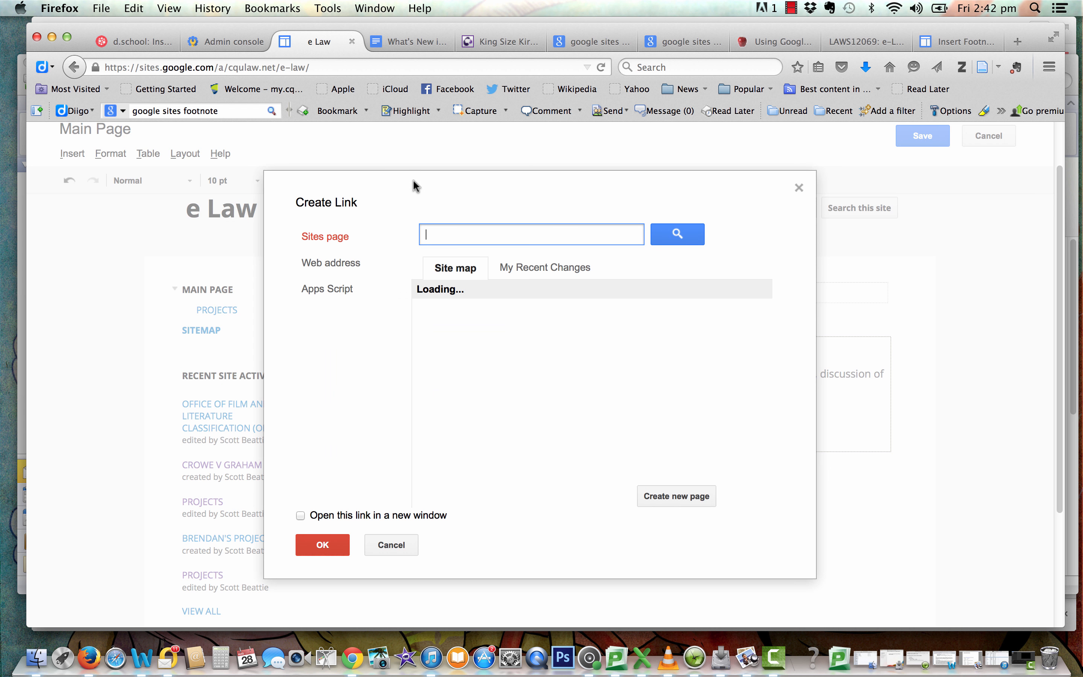
{"action": "left_click", "coordinate": [336, 264]}
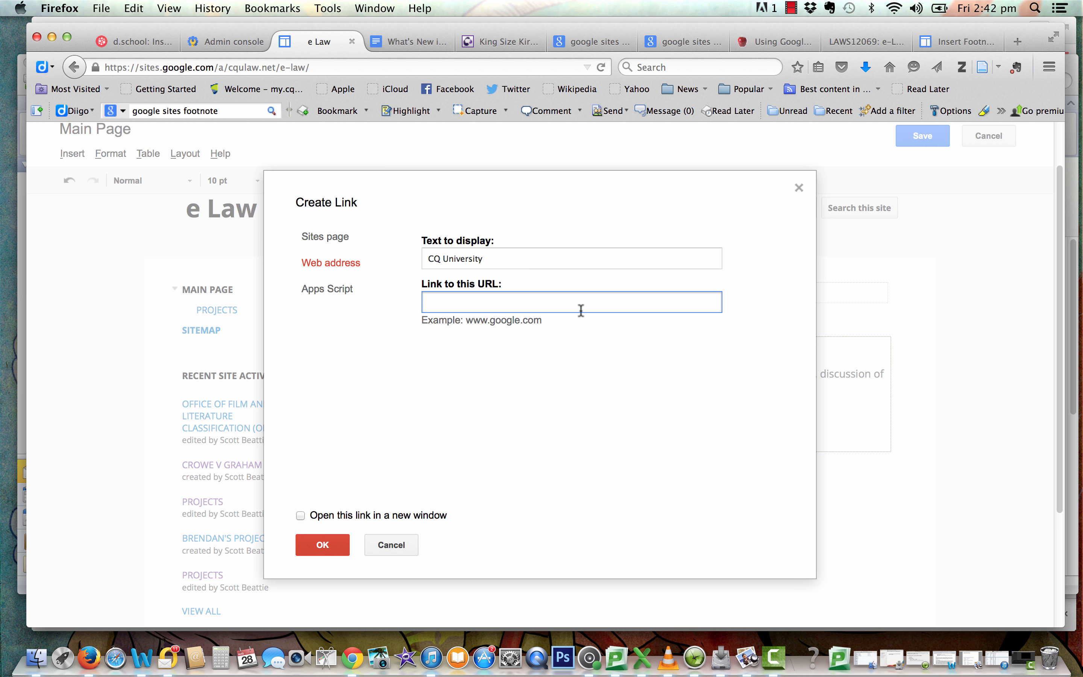
{"action": "left_click", "coordinate": [391, 545]}
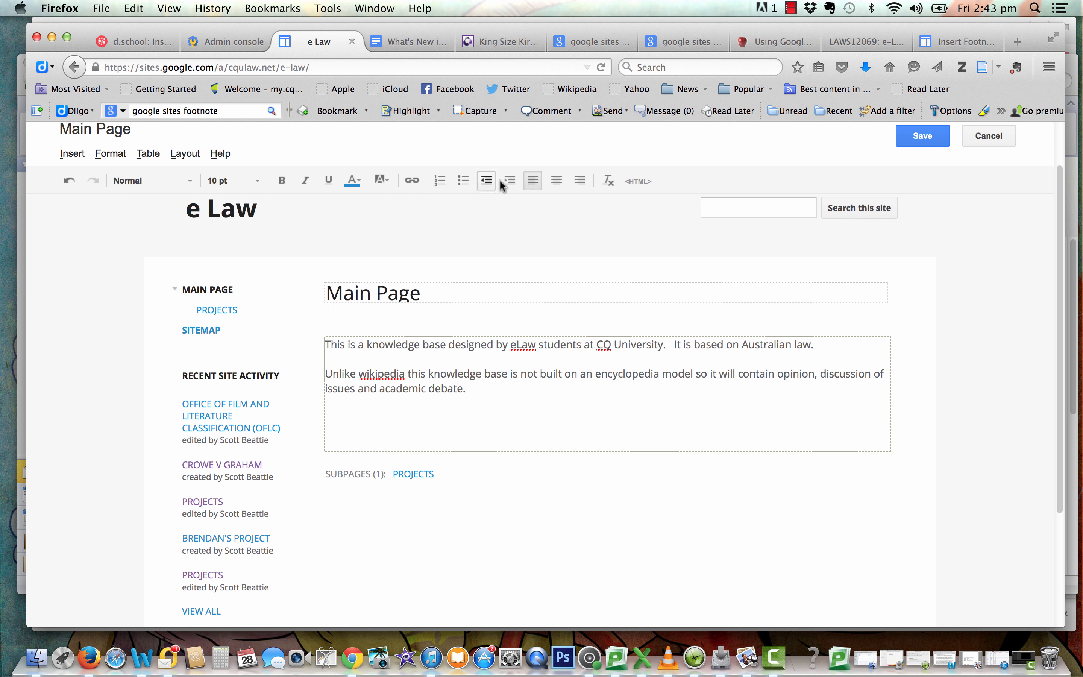
Step: Examine the editor's insertable content and formatting options, including the Drive and Google+ items and the list of featured gadgets
{"action": "left_click", "coordinate": [71, 153]}
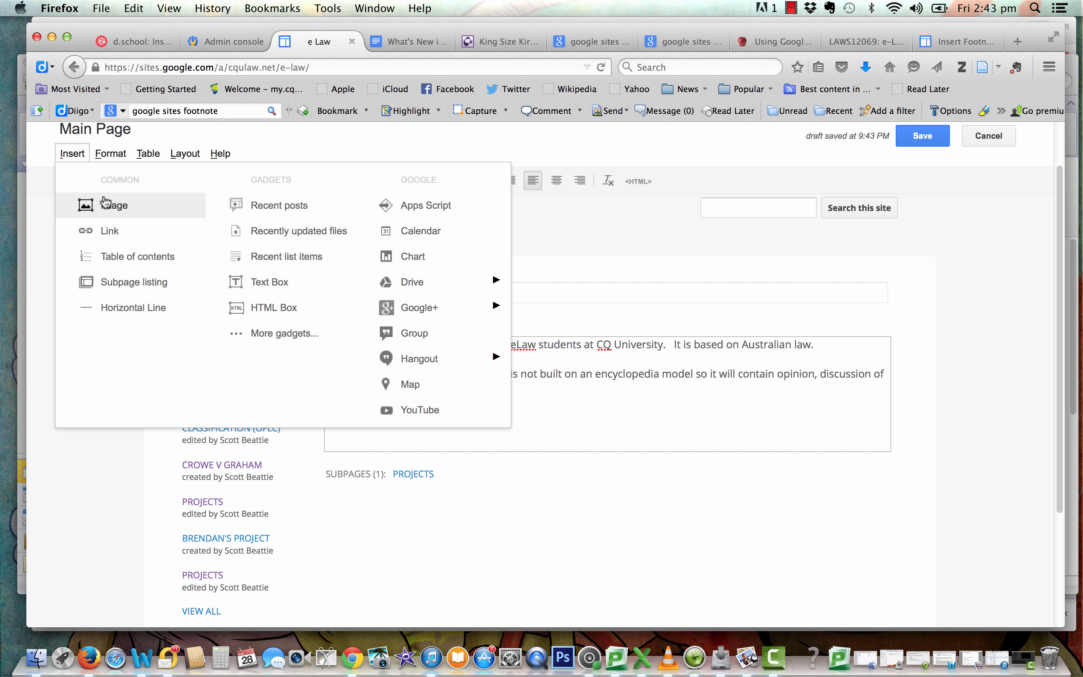
{"action": "left_click", "coordinate": [112, 154]}
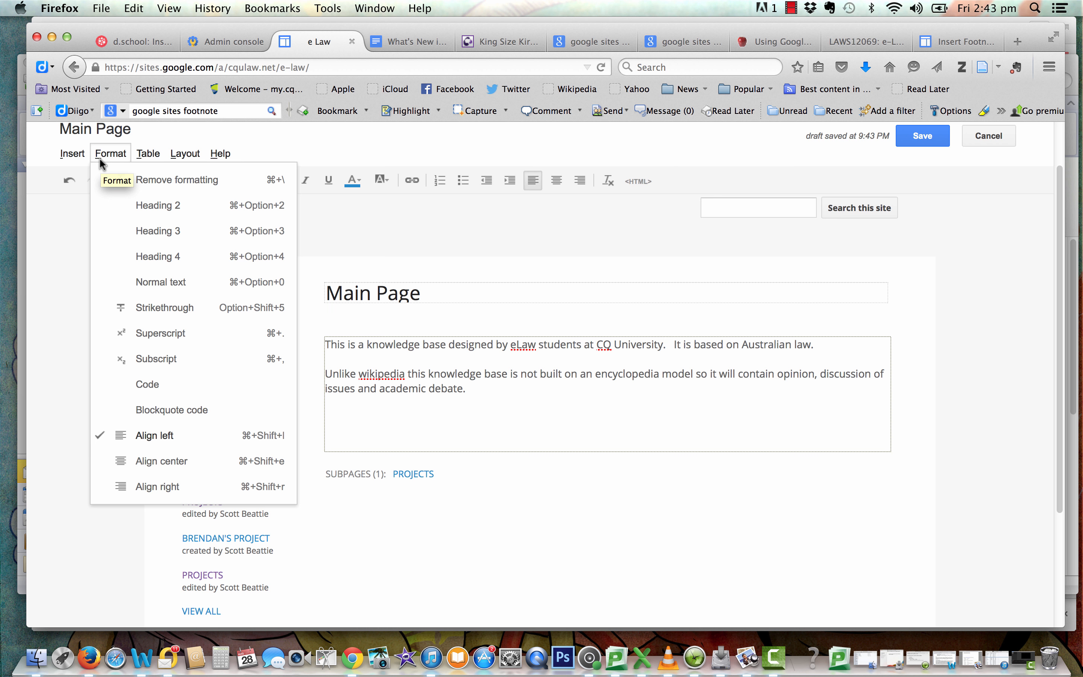
{"action": "mouse_move", "coordinate": [80, 157]}
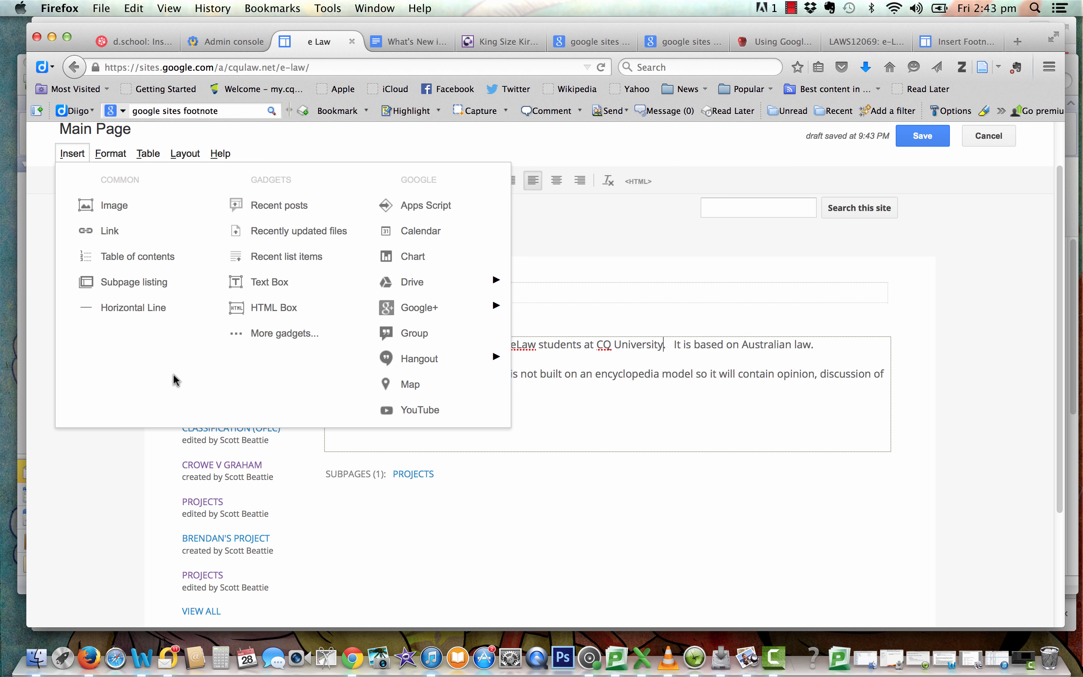
{"action": "mouse_move", "coordinate": [412, 283]}
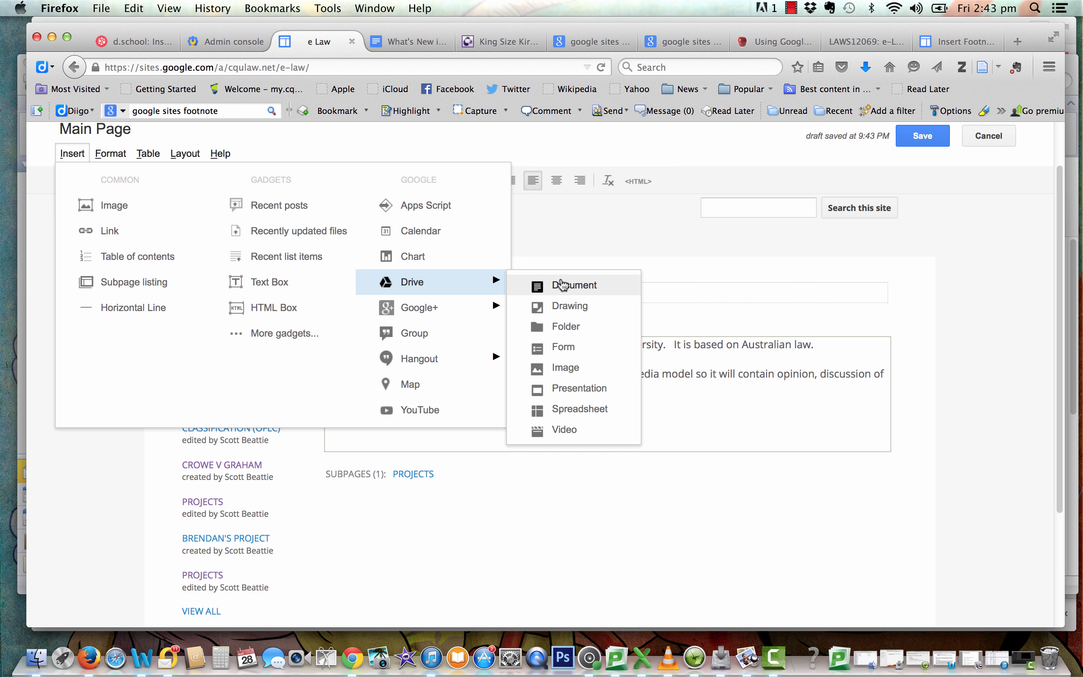
{"action": "mouse_move", "coordinate": [469, 315]}
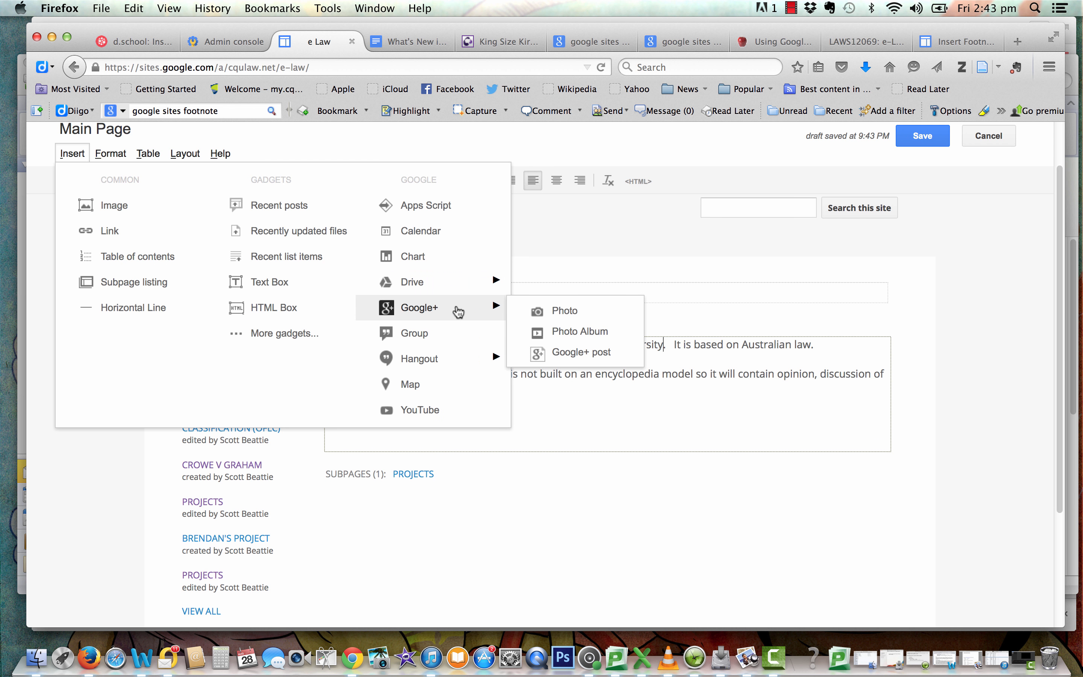
{"action": "left_click", "coordinate": [274, 334]}
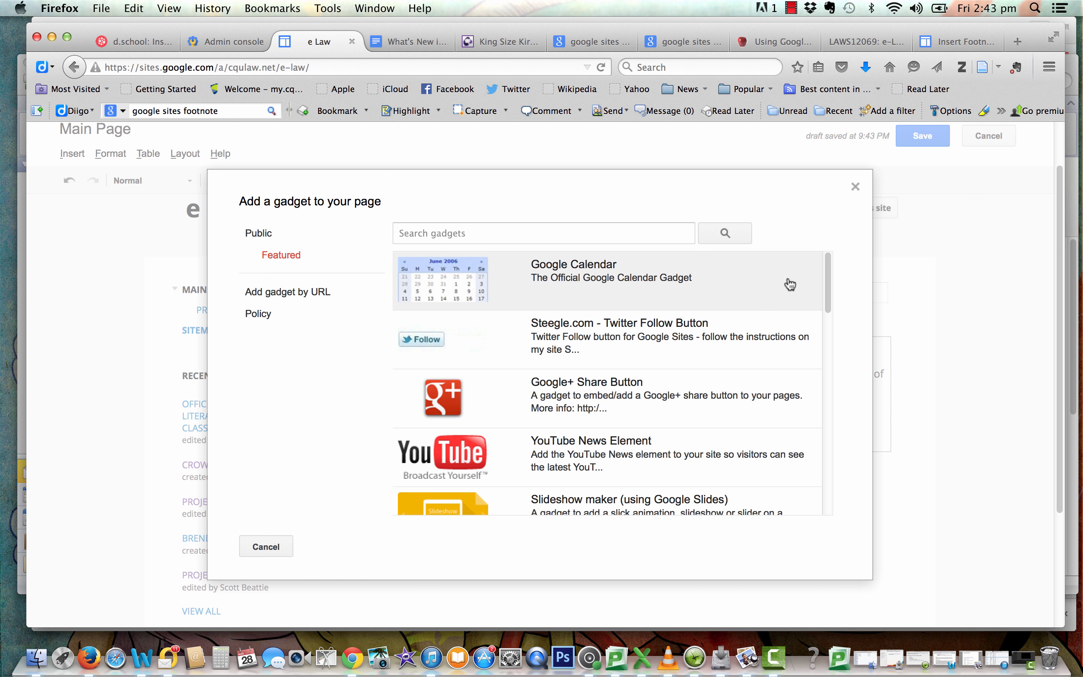
{"action": "left_click_drag", "start_coordinate": [824, 275], "coordinate": [808, 477]}
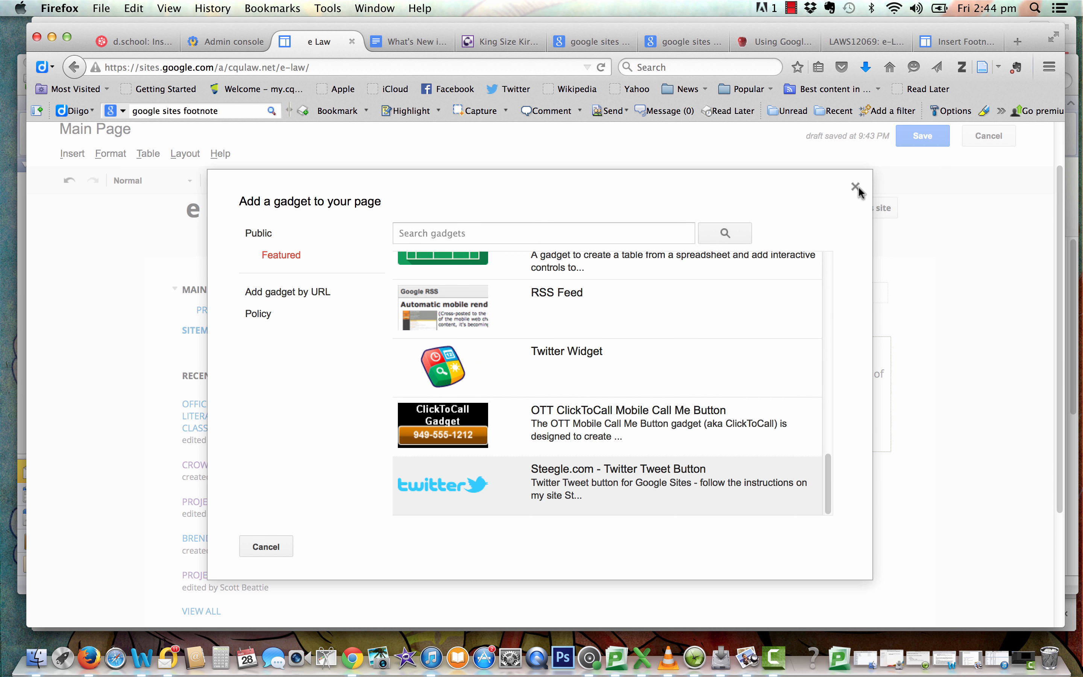
{"action": "left_click", "coordinate": [855, 188]}
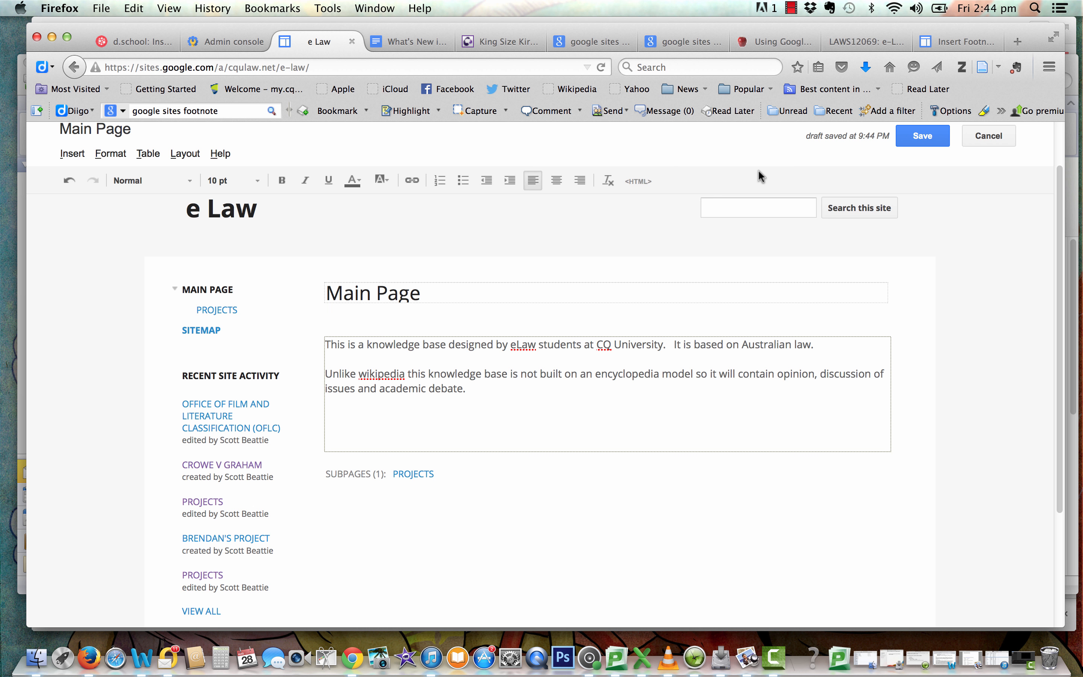
{"action": "left_click", "coordinate": [789, 11]}
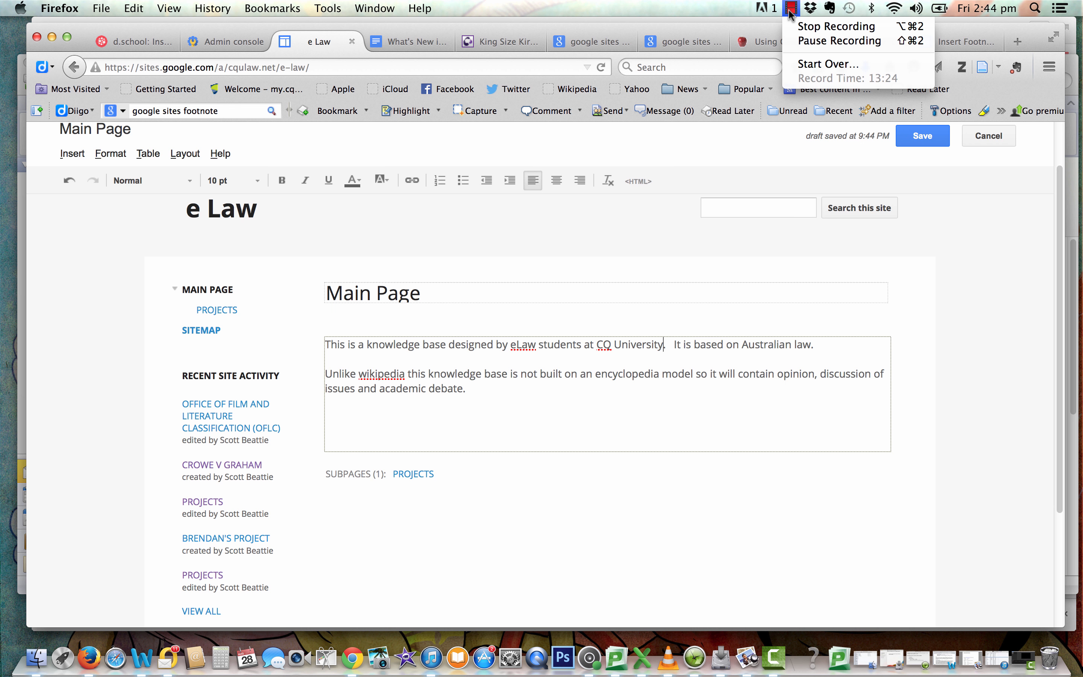